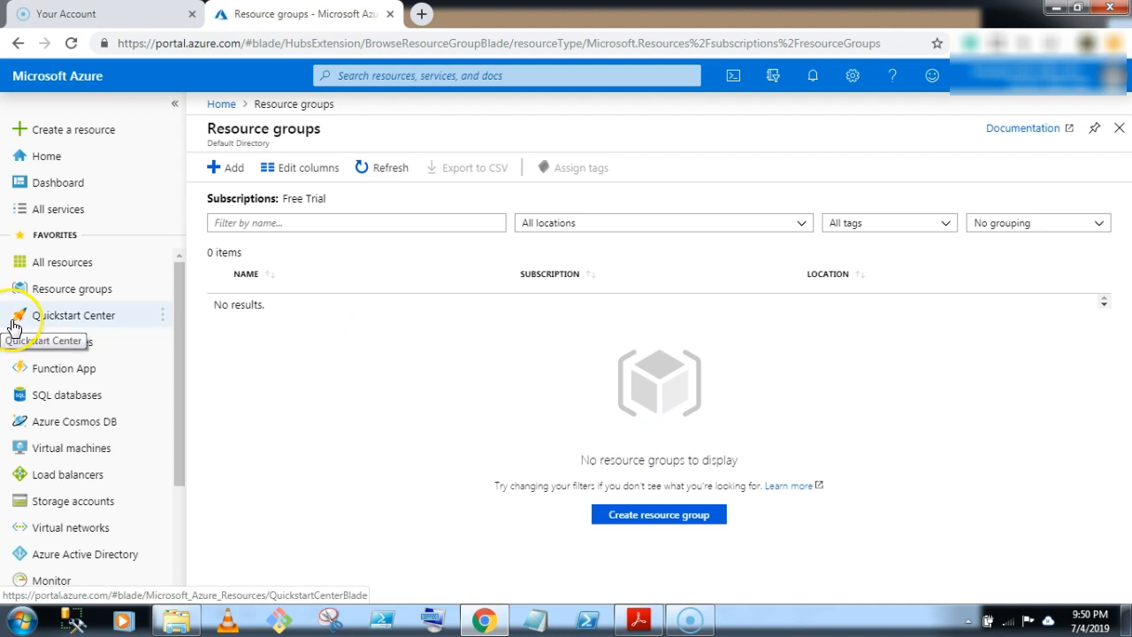
Create a resource group named SQLElasticpools in the (Asia Pacific) Southeast Asia region under the Free Trial subscription.
{"action": "left_click", "coordinate": [78, 299]}
{"action": "left_click", "coordinate": [237, 172]}
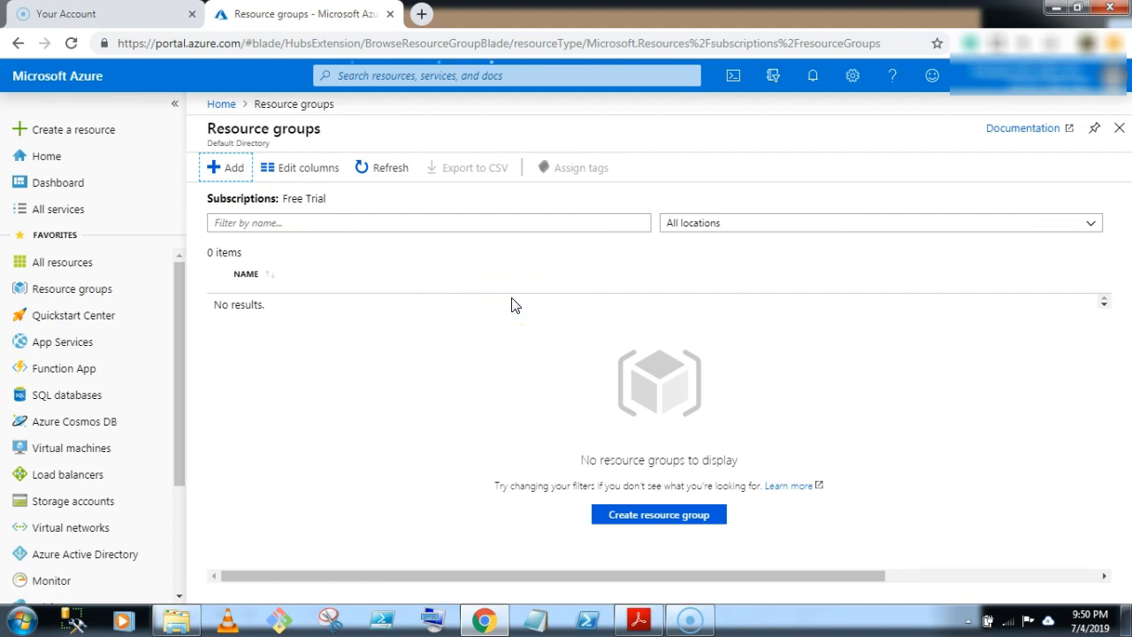
{"action": "left_click", "coordinate": [495, 323]}
{"action": "type", "text": "SQLElasticpools"}
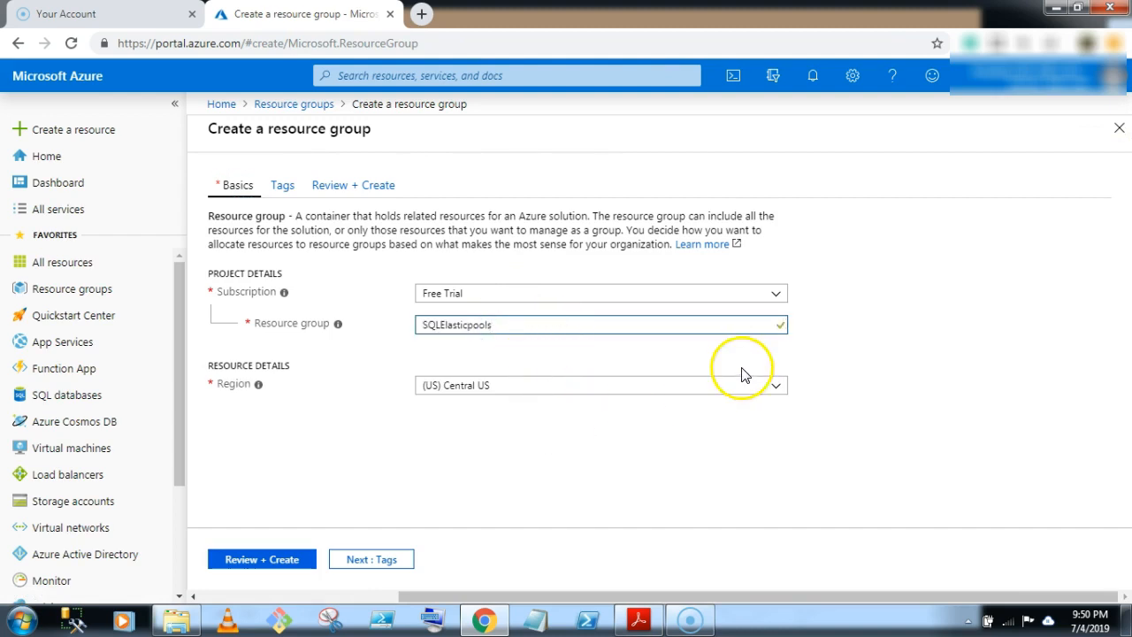
{"action": "left_click", "coordinate": [775, 386]}
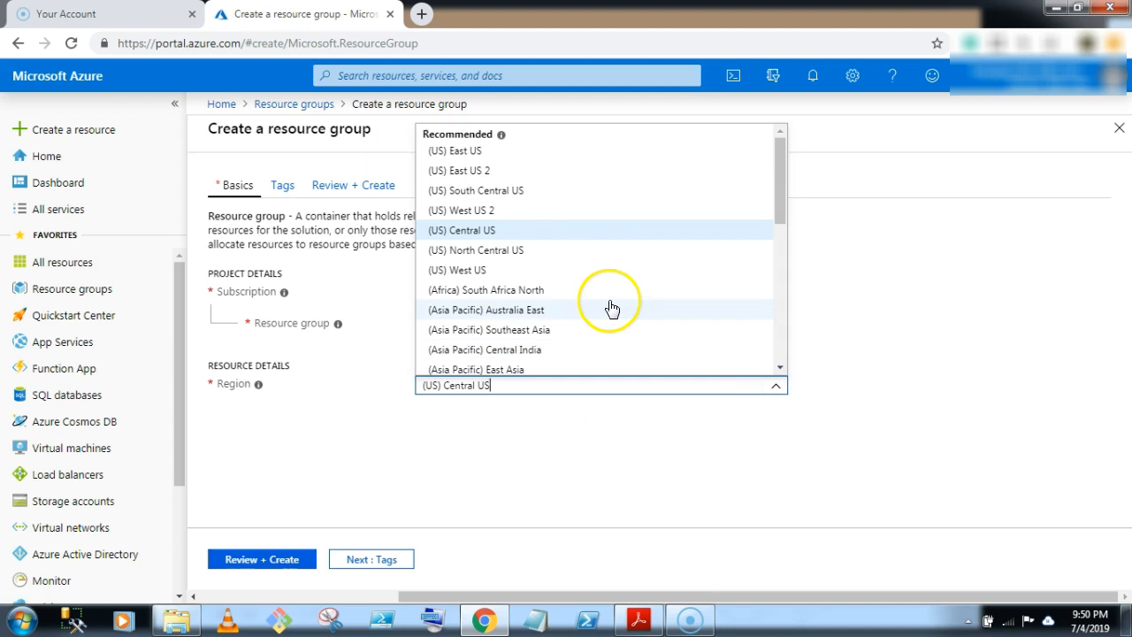
{"action": "left_click", "coordinate": [531, 330]}
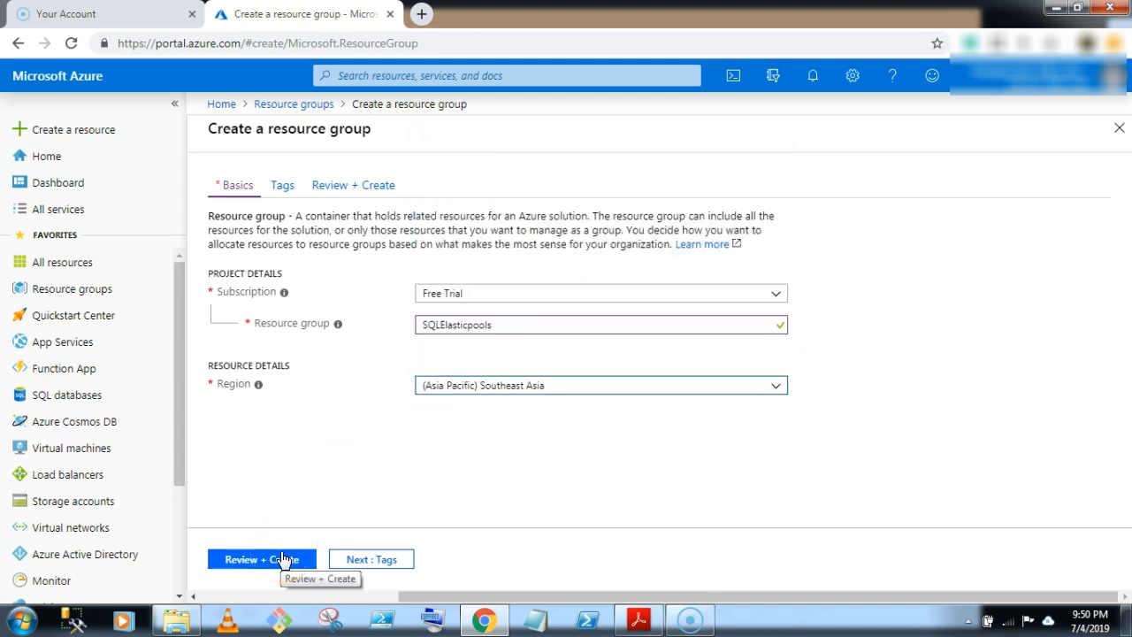
{"action": "left_click", "coordinate": [283, 559]}
{"action": "left_click", "coordinate": [256, 559]}
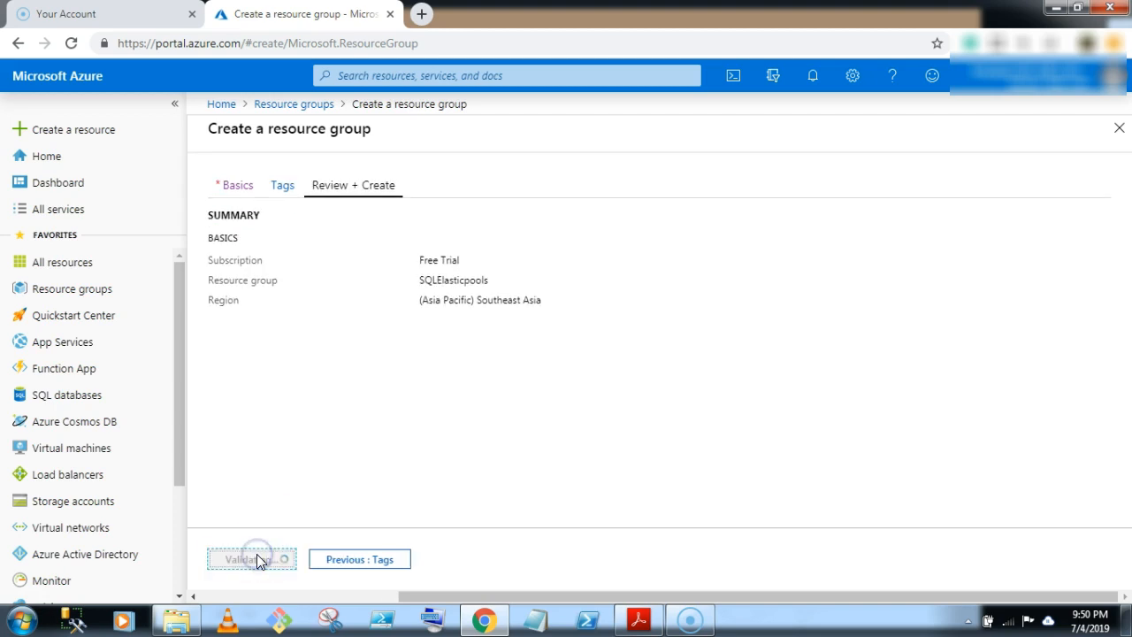
{"action": "left_click", "coordinate": [362, 421]}
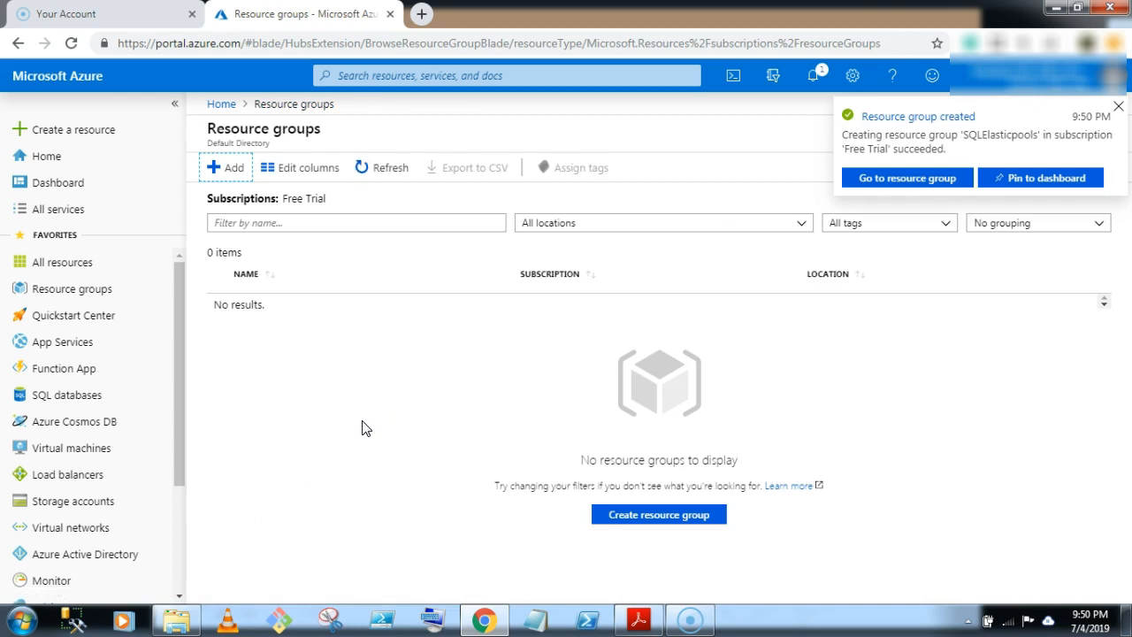
{"action": "left_click", "coordinate": [1116, 107]}
Search the portal for "SQL Ser", open the SQL servers service and start adding a new server.
{"action": "left_click", "coordinate": [382, 77]}
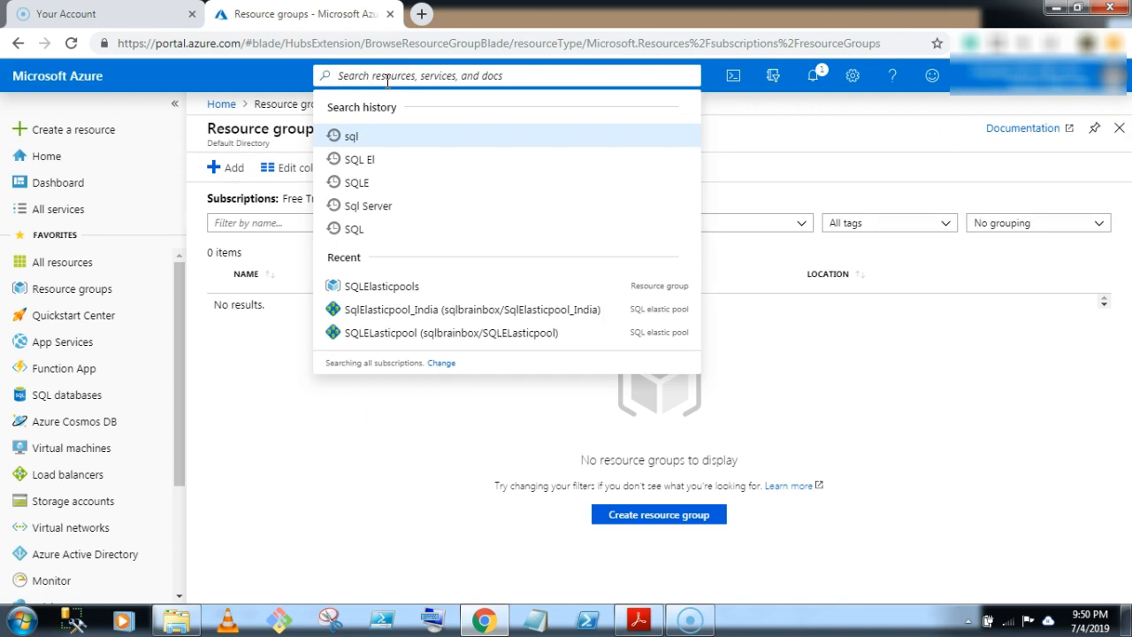
{"action": "type", "text": "SQL Ser"}
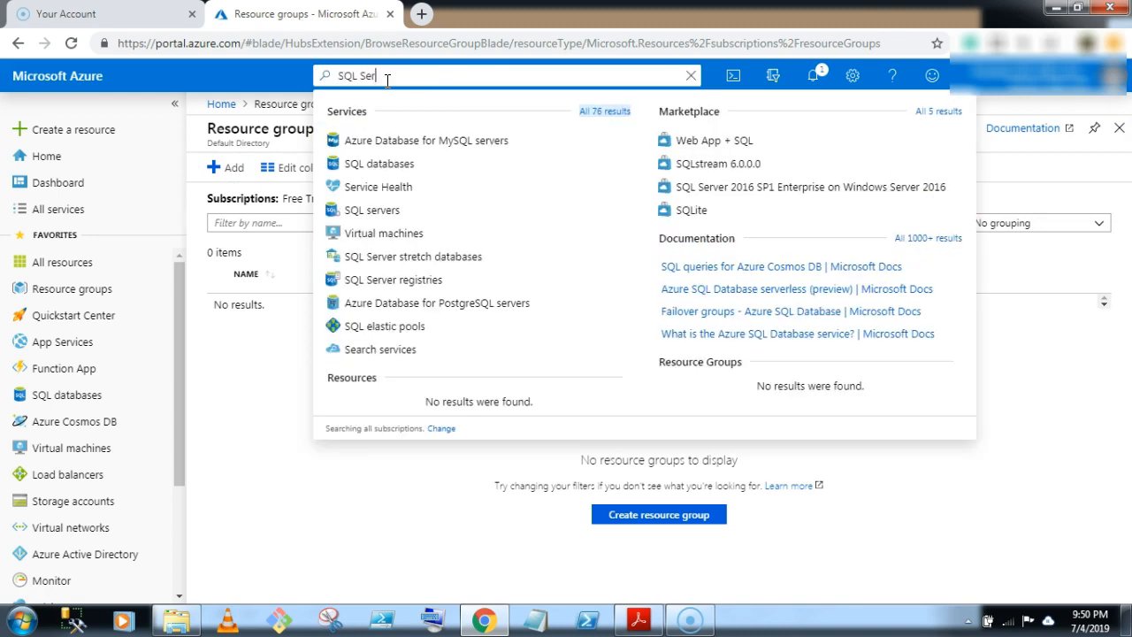
{"action": "left_click", "coordinate": [374, 210]}
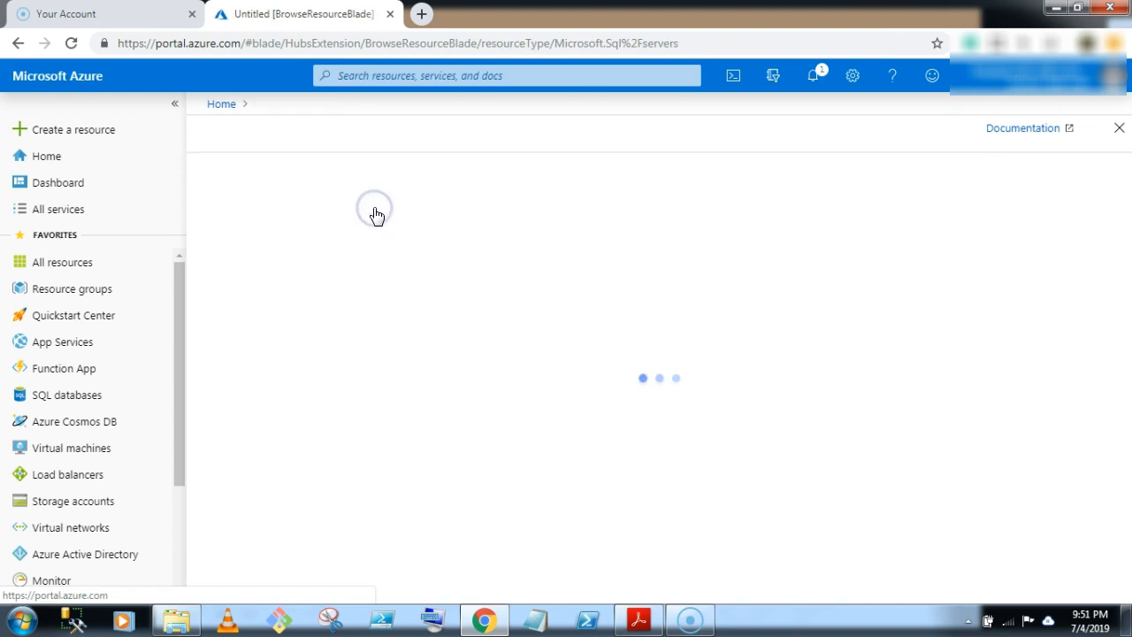
{"action": "left_click", "coordinate": [232, 172]}
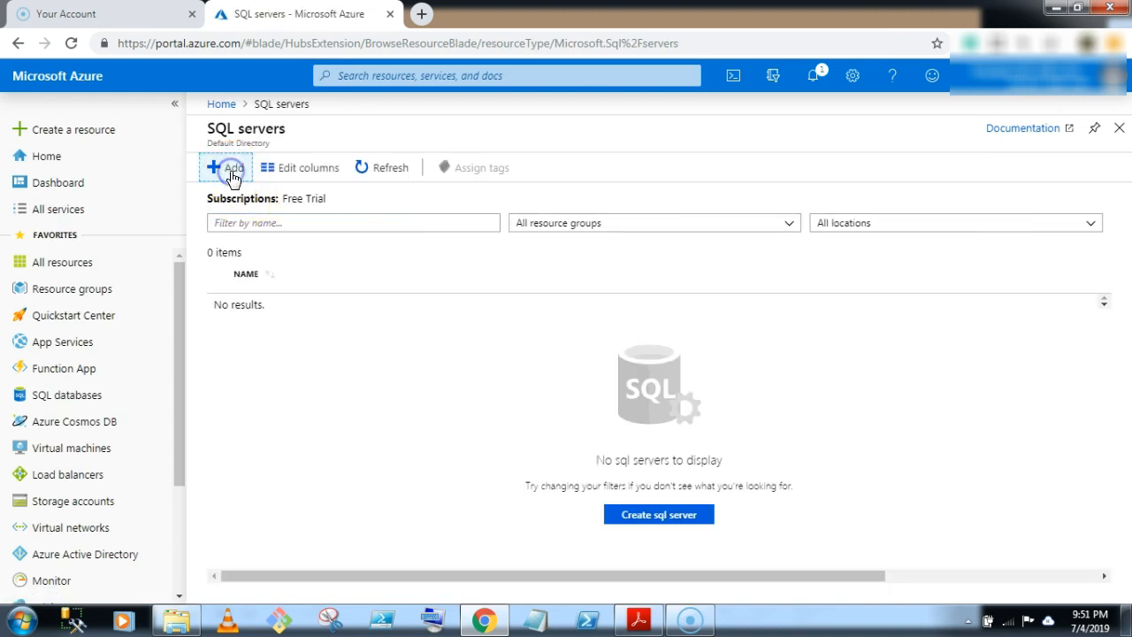
Enter sqlbrainbox as both the server name and the server admin login for the new SQL server.
{"action": "left_click", "coordinate": [301, 205]}
{"action": "type", "text": "sqlbrainbox"}
{"action": "key", "text": "Tab"}
{"action": "type", "text": "sqlbrainbo"}
{"action": "key", "text": "Tab"}
Enter the server admin password and repeat it in the confirmation field.
{"action": "type", "text": "Pas••••"}
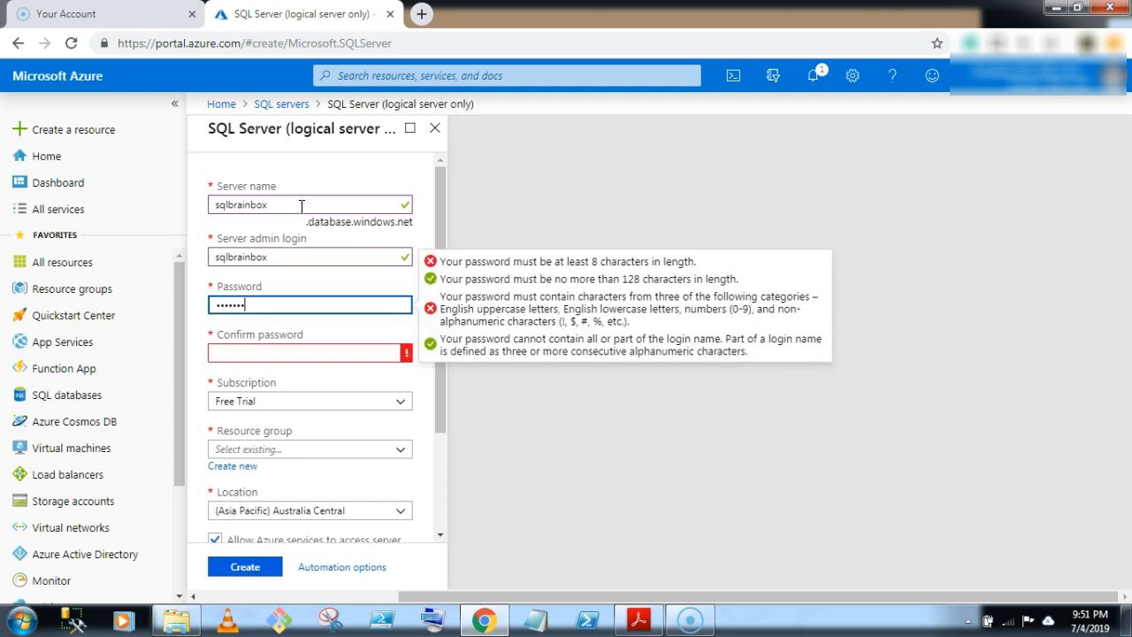
{"action": "type", "text": "••"}
{"action": "key", "text": "Tab"}
{"action": "type", "text": "•••••••••"}
{"action": "key", "text": "Tab"}
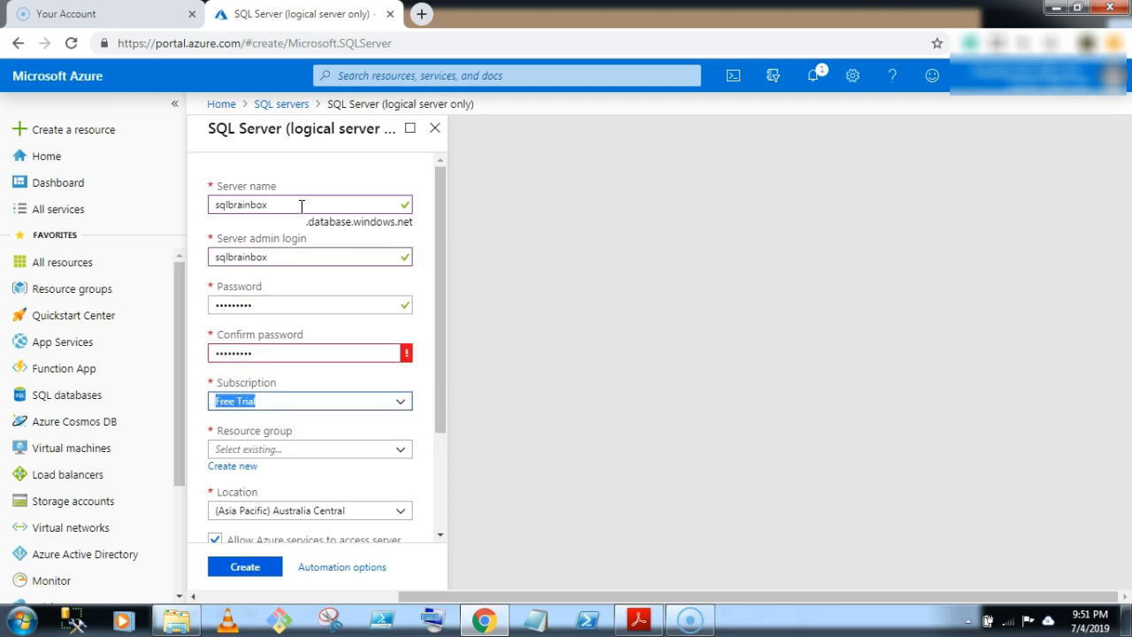
Assign the new SQL server to the SQLElasticpools resource group and try to create it.
{"action": "left_click", "coordinate": [402, 449]}
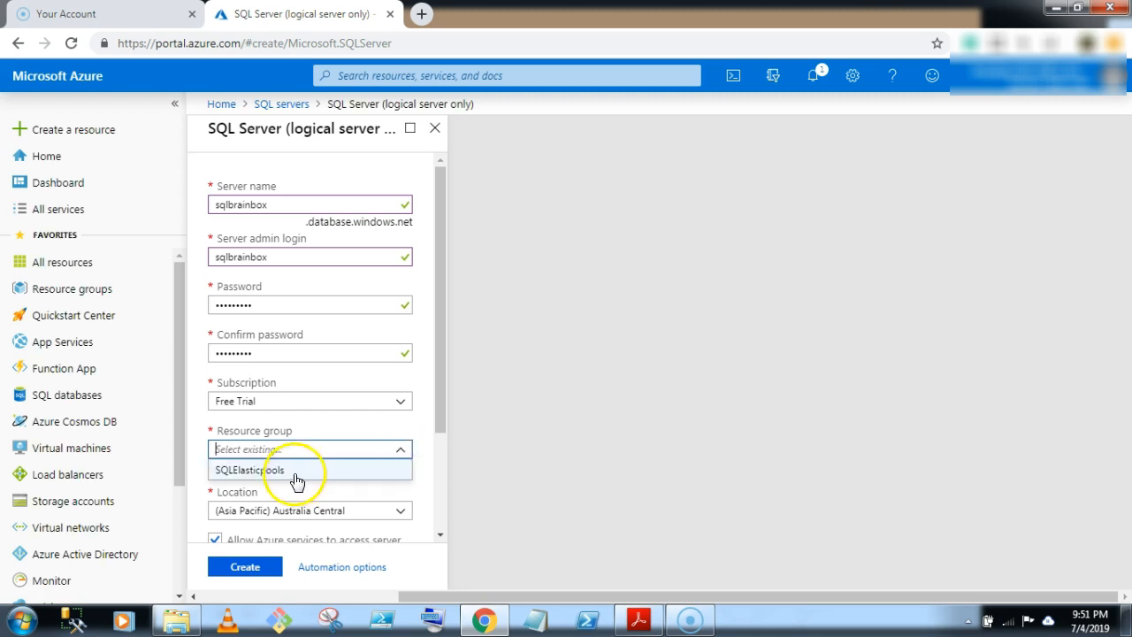
{"action": "left_click", "coordinate": [292, 470]}
{"action": "left_click_drag", "start_coordinate": [439, 363], "coordinate": [442, 482]}
{"action": "left_click", "coordinate": [243, 573]}
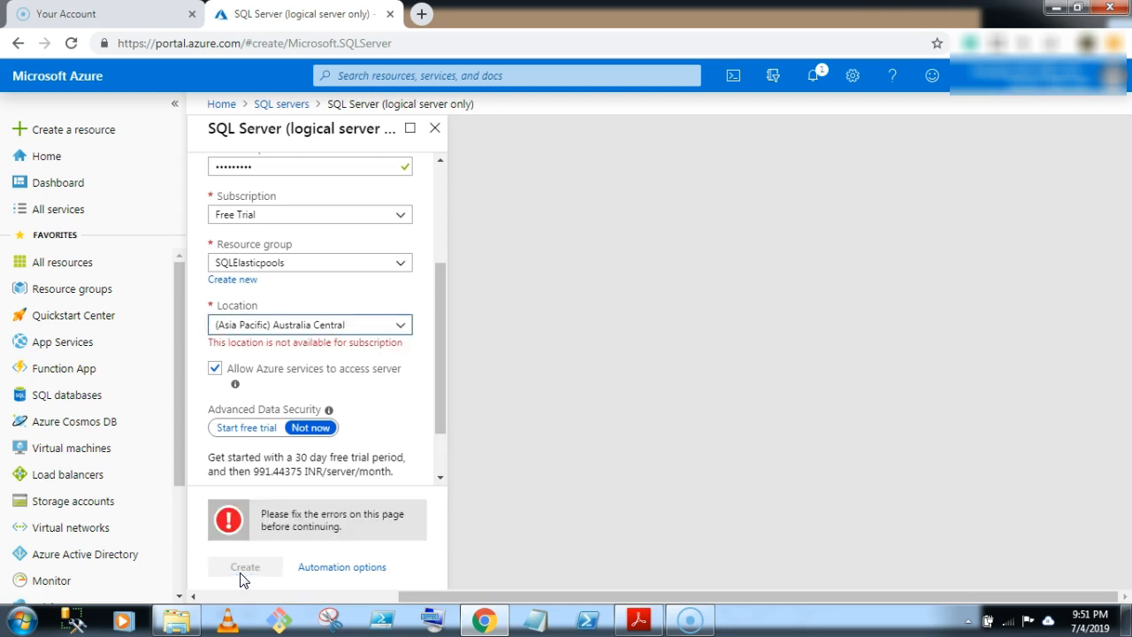
Set the SQL server's location to (Asia Pacific) Southeast Asia and create the server.
{"action": "left_click", "coordinate": [404, 326]}
{"action": "scroll", "coordinate": [374, 419], "scroll_direction": "up", "scroll_amount": 1}
{"action": "scroll", "coordinate": [349, 442], "scroll_direction": "down", "scroll_amount": 1}
{"action": "scroll", "coordinate": [322, 473], "scroll_direction": "up", "scroll_amount": 3}
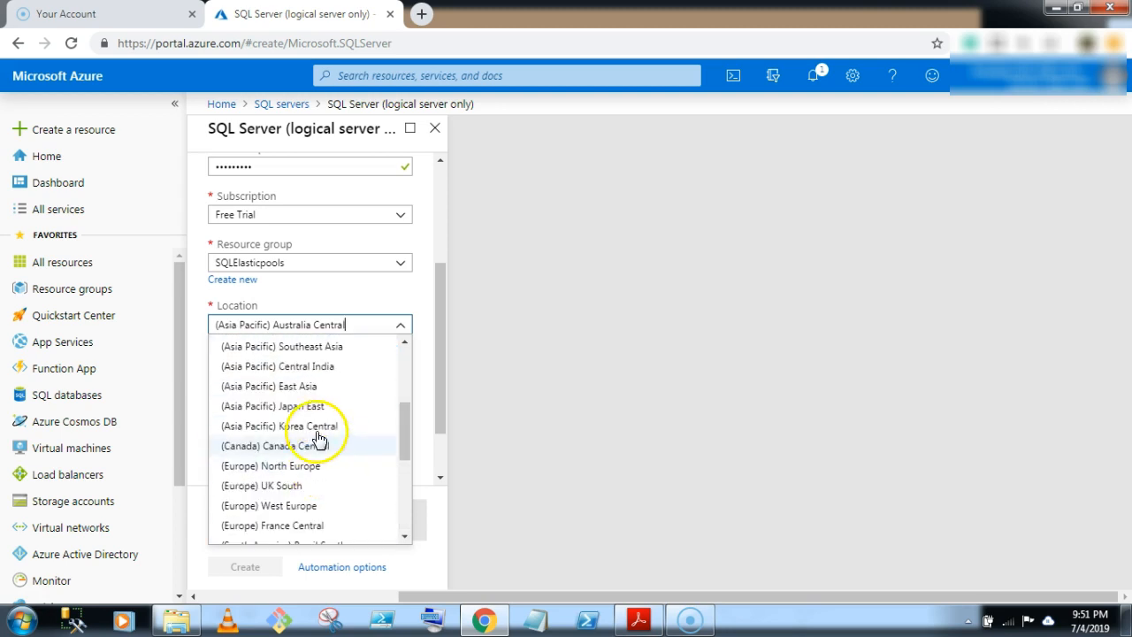
{"action": "scroll", "coordinate": [308, 466], "scroll_direction": "up", "scroll_amount": 3}
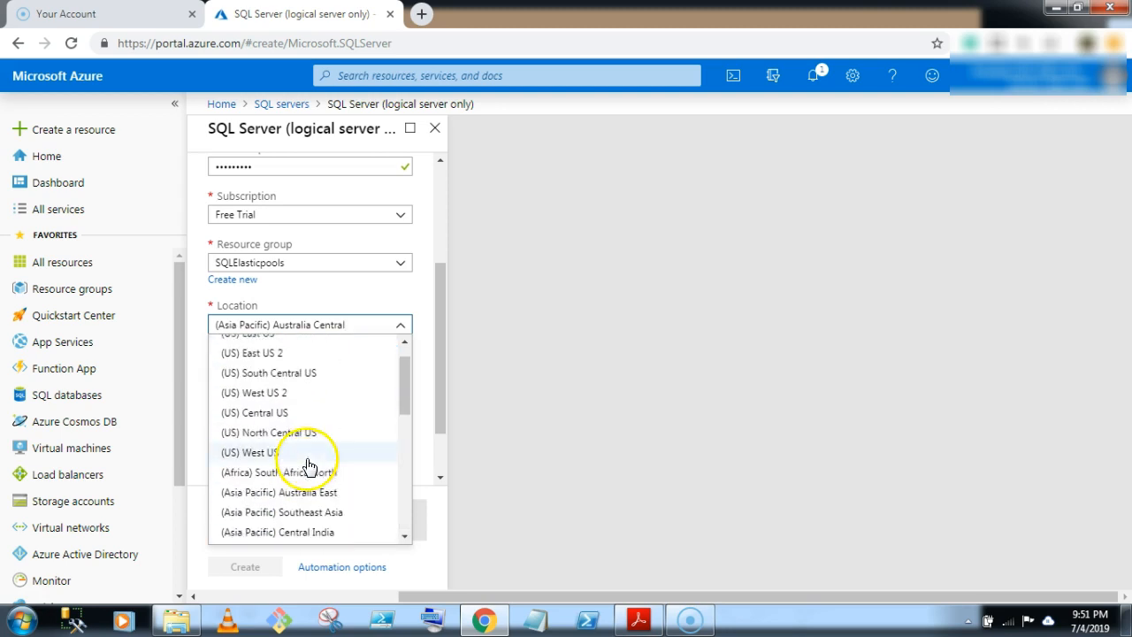
{"action": "left_click", "coordinate": [311, 507]}
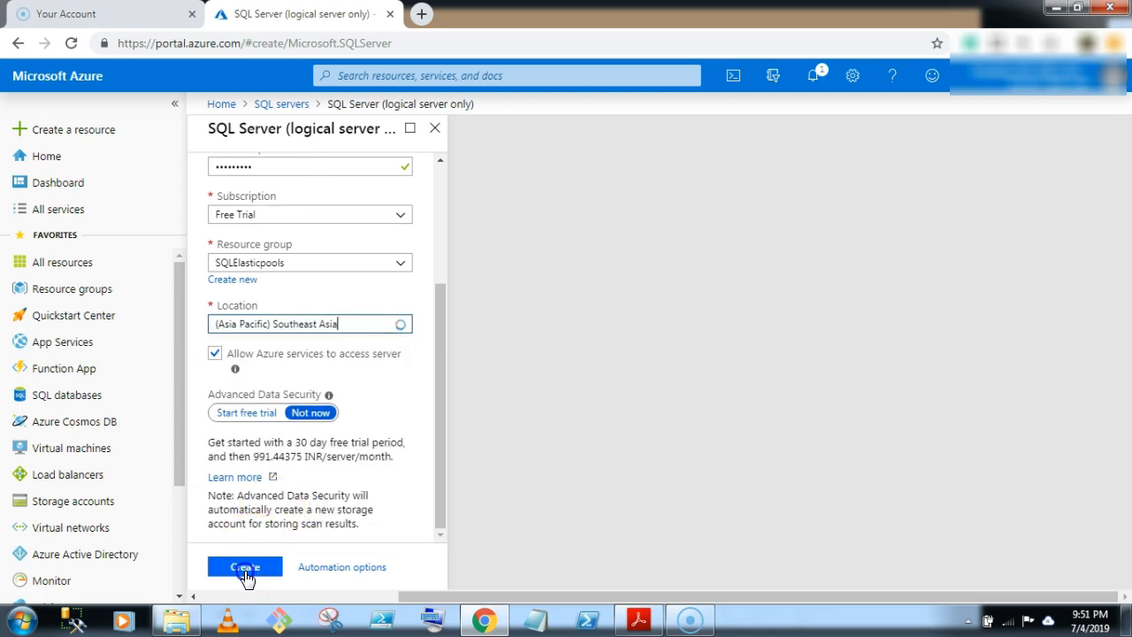
{"action": "left_click", "coordinate": [245, 567]}
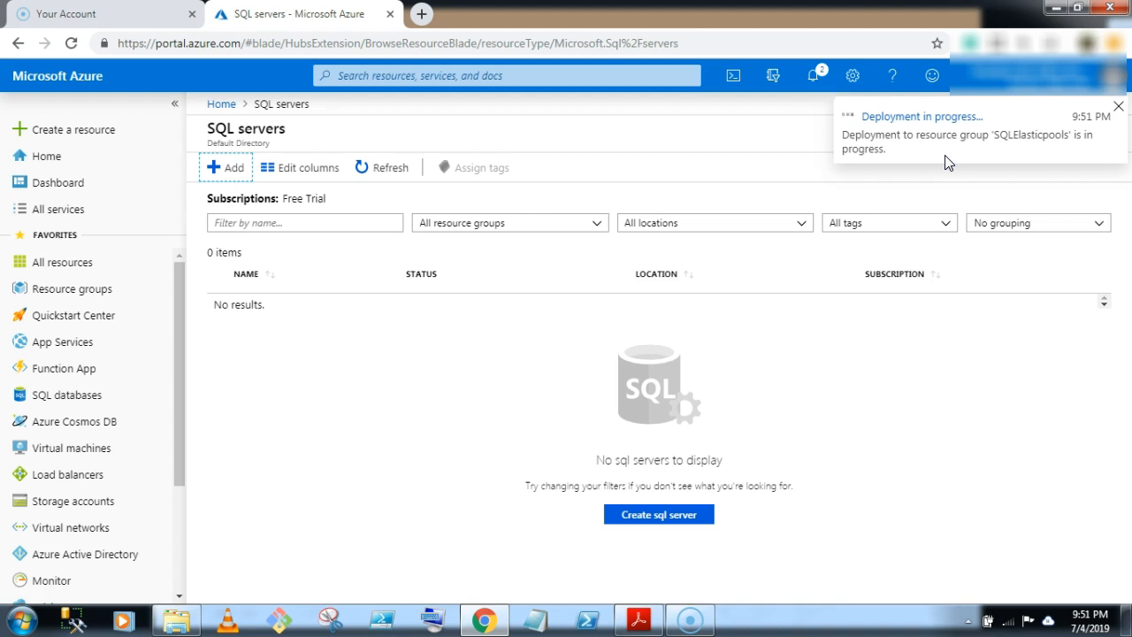
{"action": "left_click", "coordinate": [425, 300]}
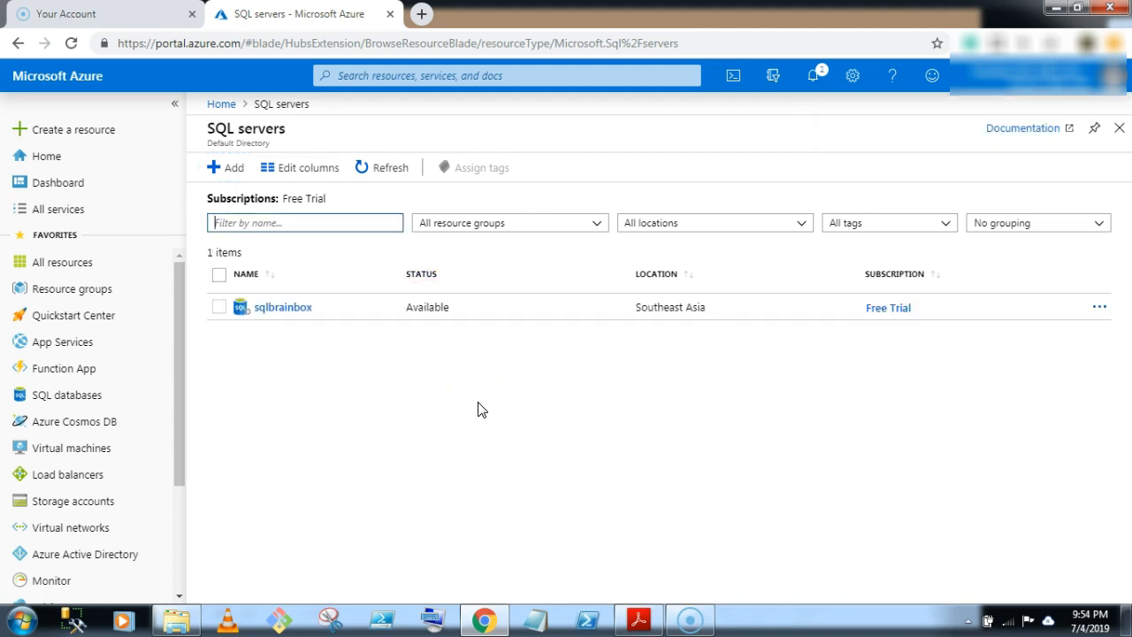
{"action": "left_click", "coordinate": [280, 314]}
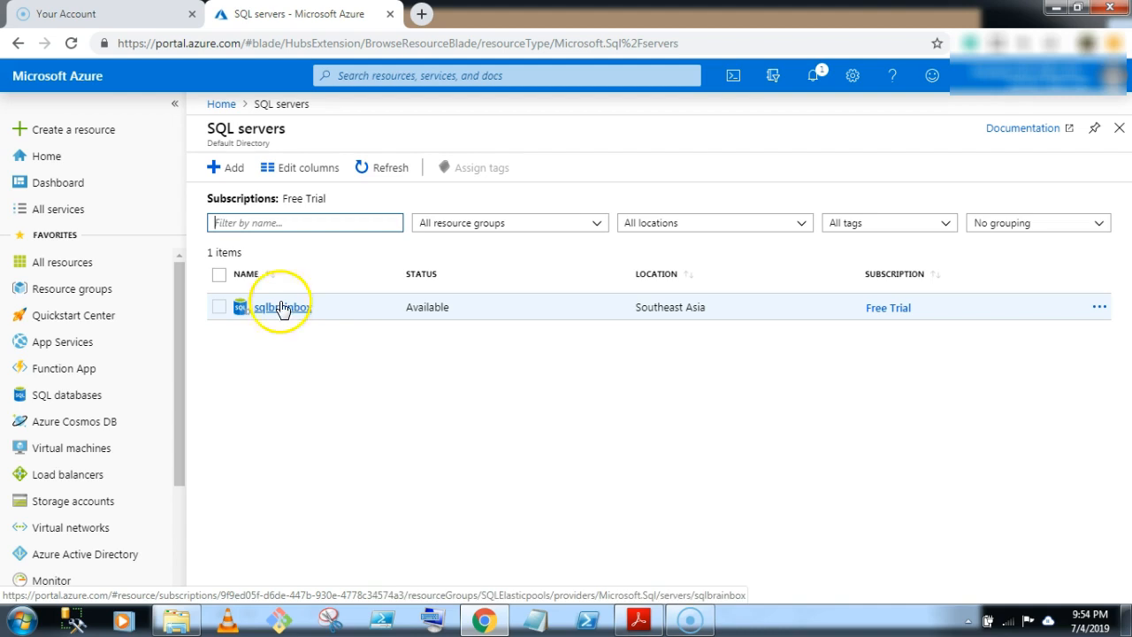
{"action": "left_click", "coordinate": [389, 79]}
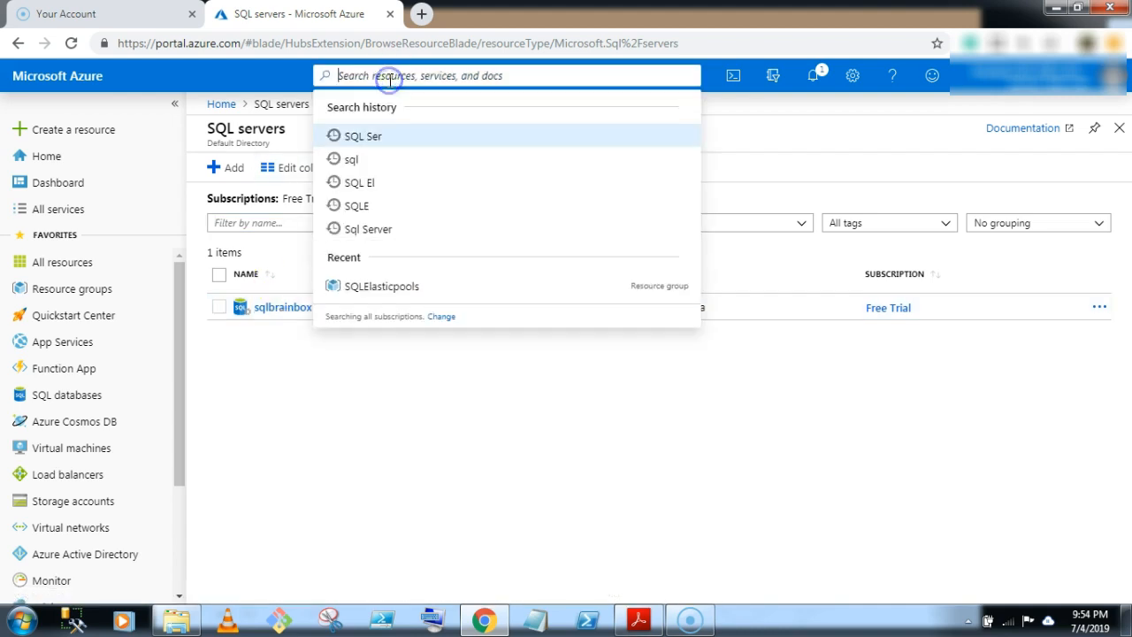
{"action": "left_click", "coordinate": [362, 464]}
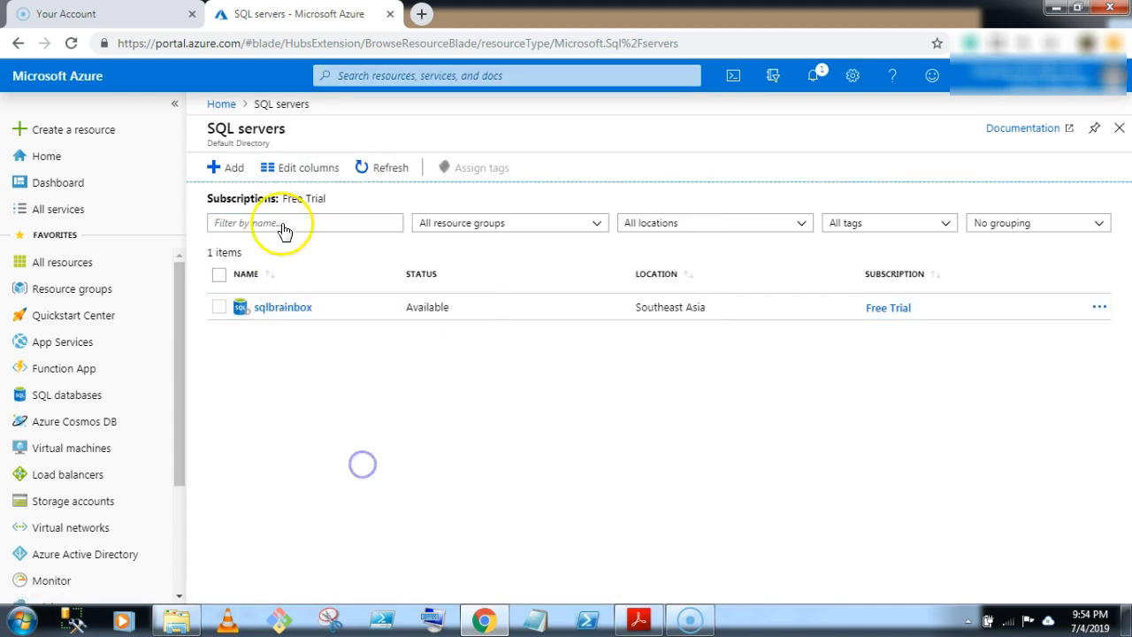
Search the full list of Azure services for "sql el" and add SQL elastic pools to the favorites.
{"action": "left_click", "coordinate": [219, 108]}
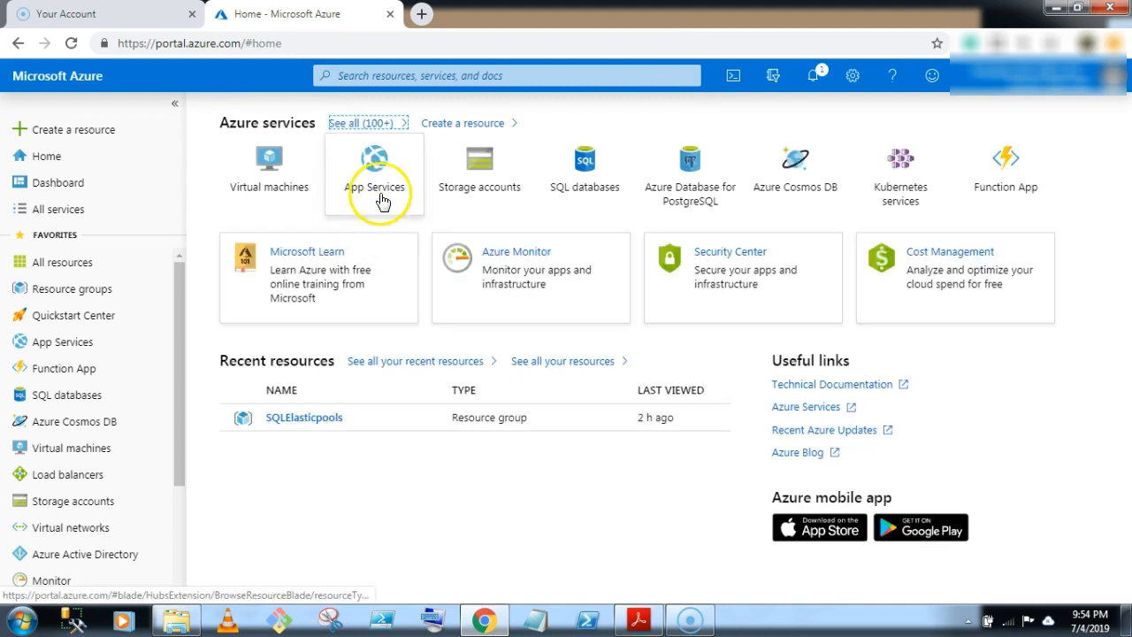
{"action": "left_click", "coordinate": [360, 128]}
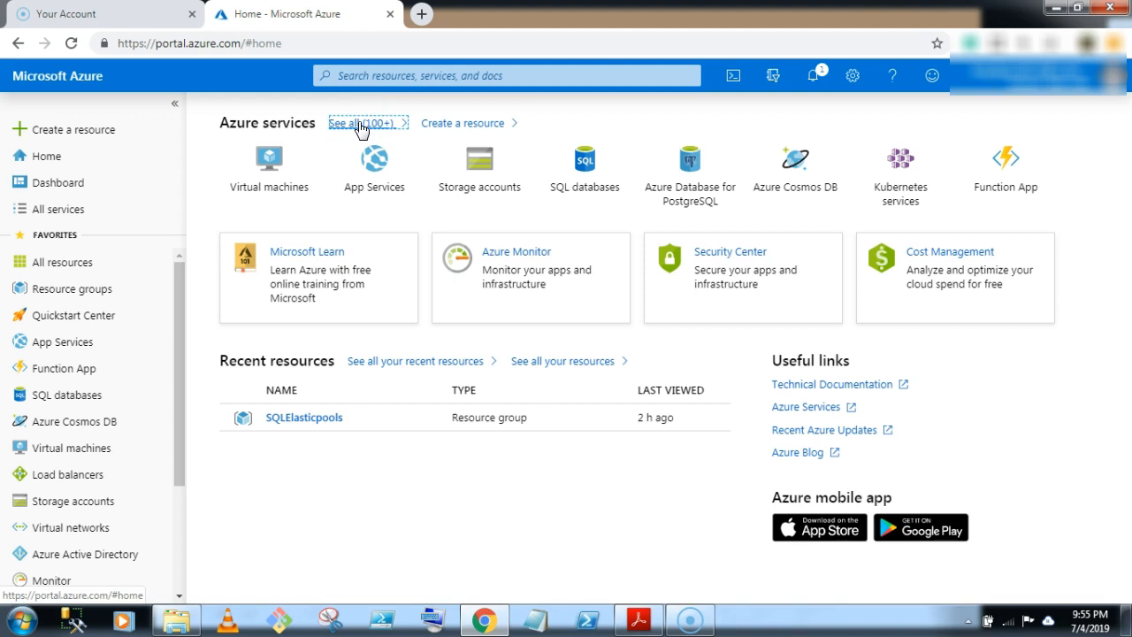
{"action": "left_click", "coordinate": [379, 124]}
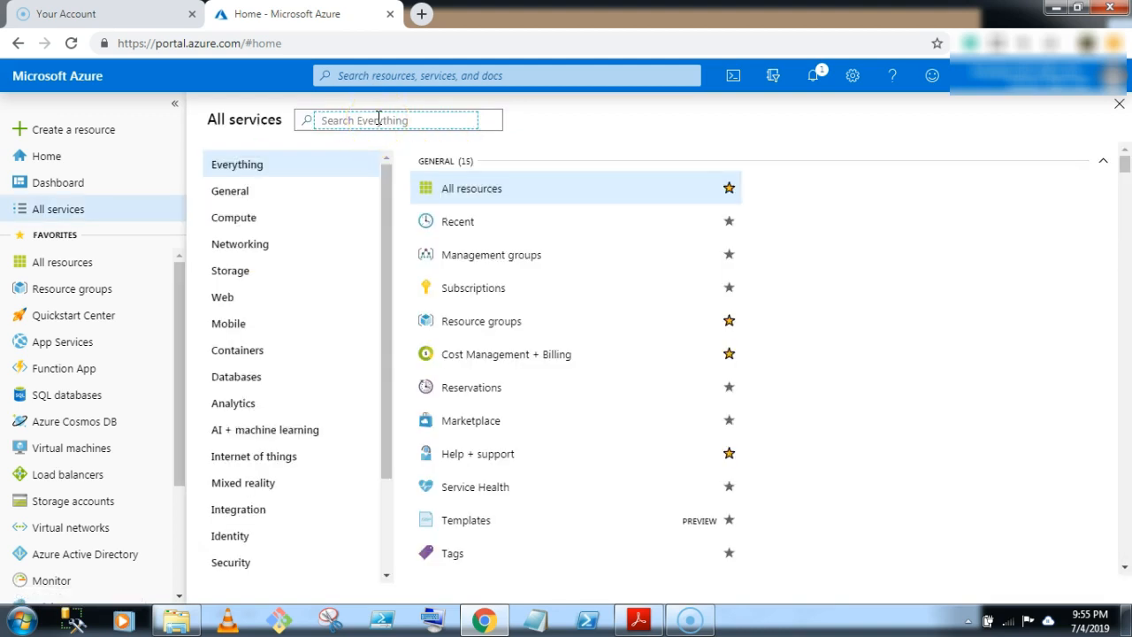
{"action": "type", "text": "sql el"}
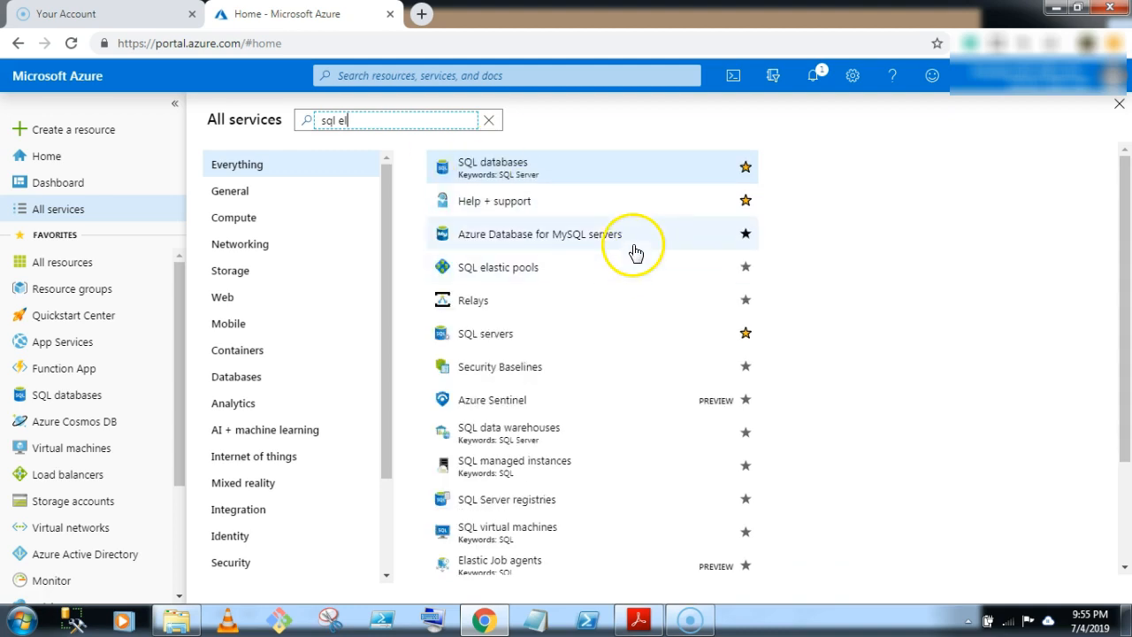
{"action": "left_click", "coordinate": [746, 267]}
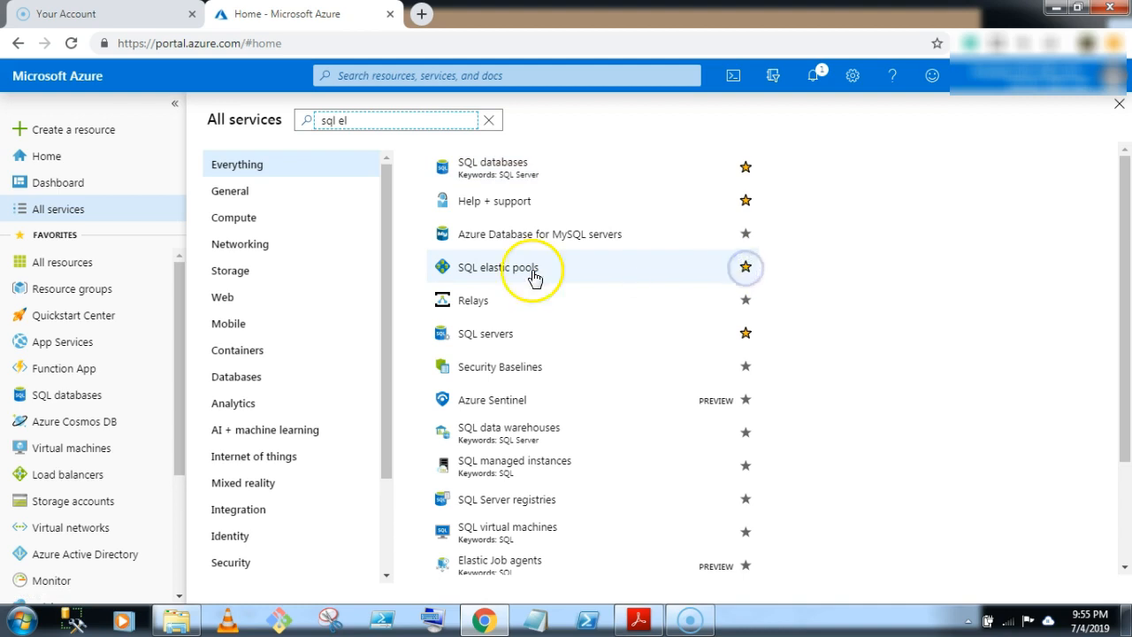
Open the SQL elastic pools service and start creating a new elastic pool.
{"action": "left_click", "coordinate": [496, 269]}
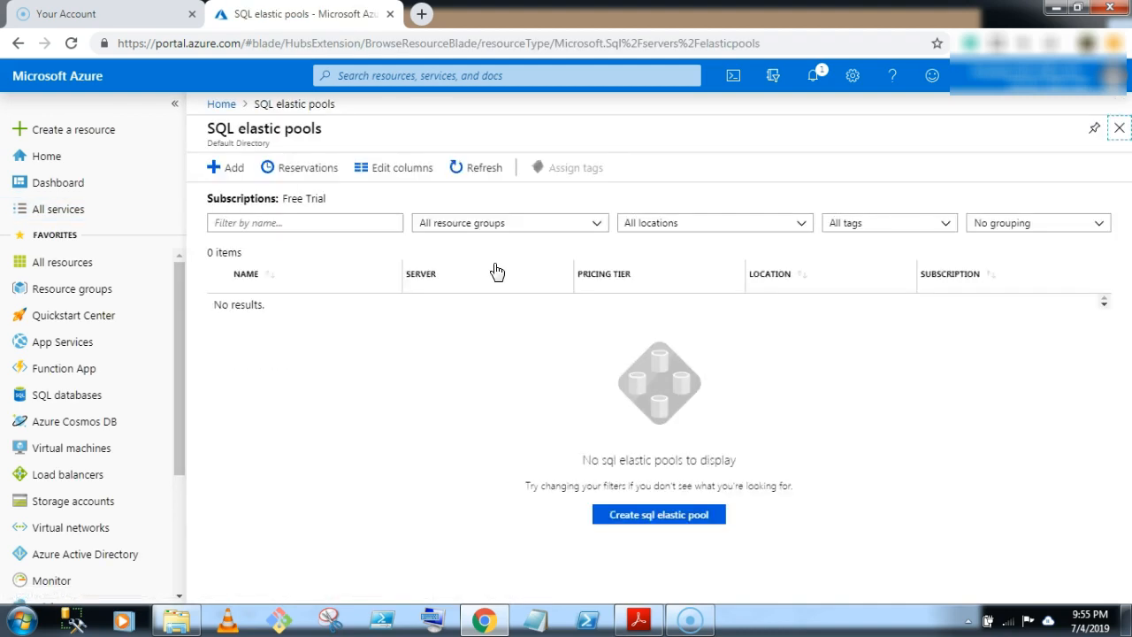
{"action": "left_click", "coordinate": [224, 168]}
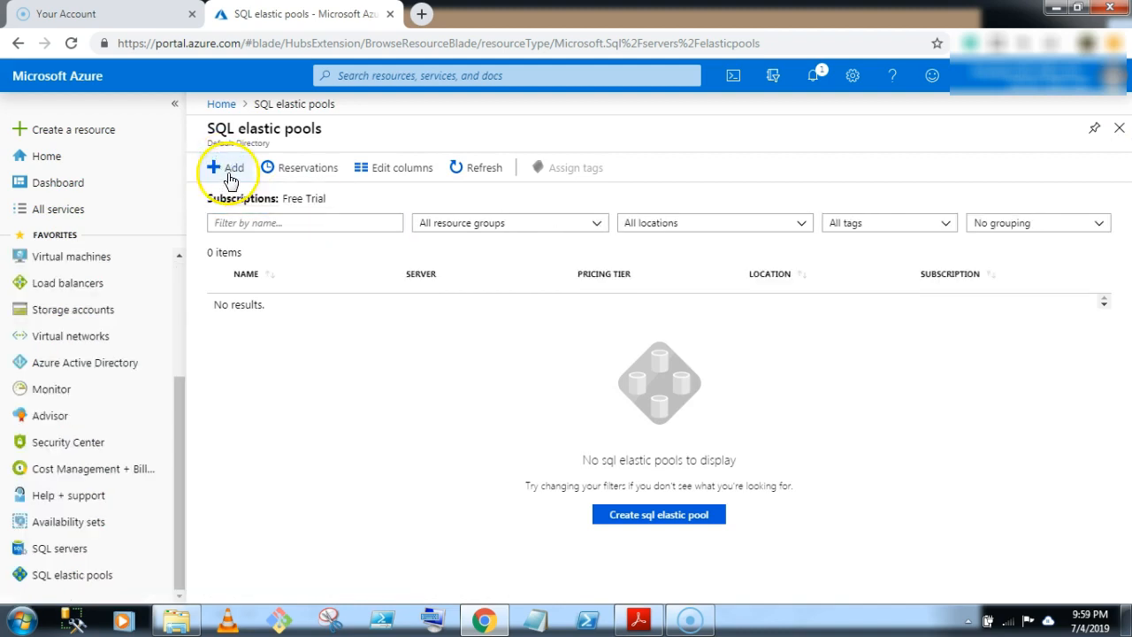
{"action": "left_click", "coordinate": [229, 172]}
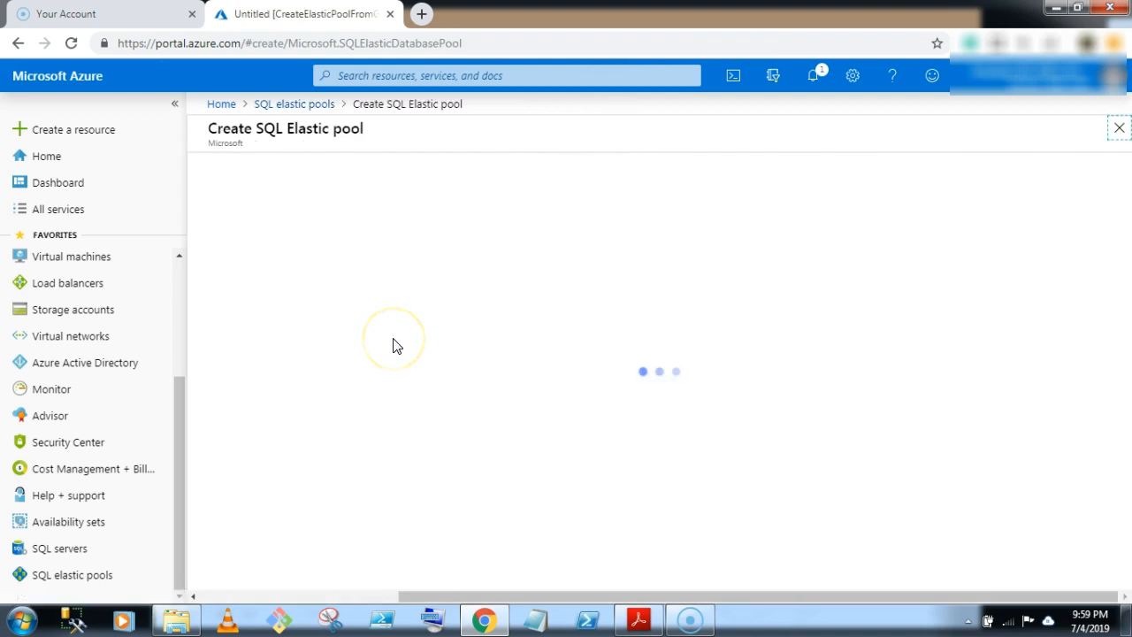
Name the new elastic pool India_SQLElastics, keeping the SQLElasticpools resource group and the sqlbrainbox (Southeast Asia) server.
{"action": "scroll", "coordinate": [517, 351], "scroll_direction": "down", "scroll_amount": 1}
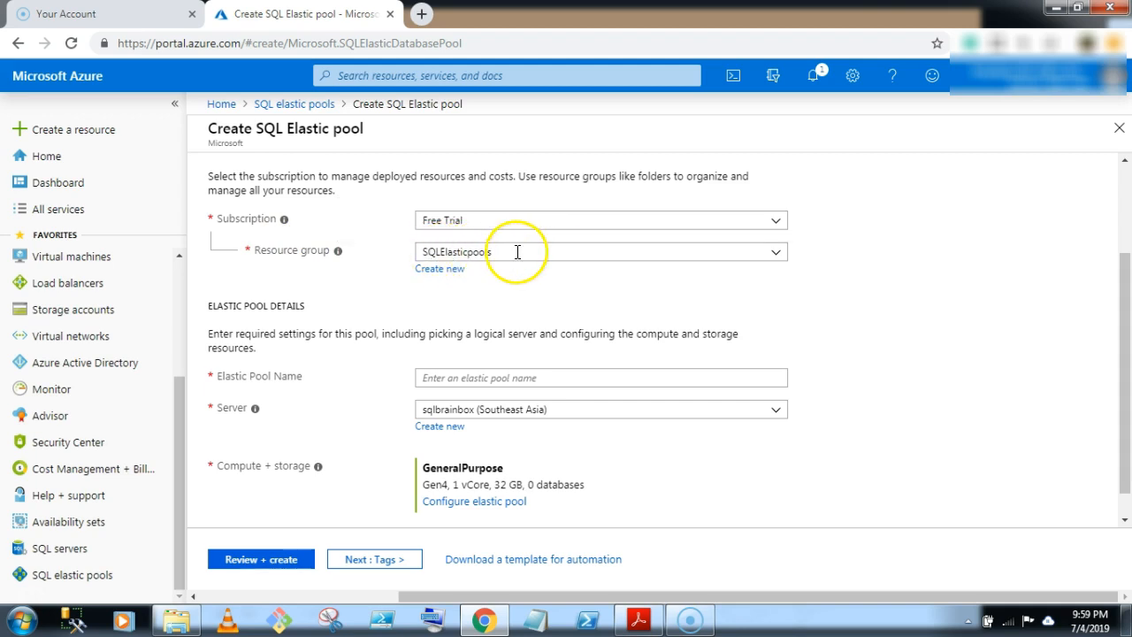
{"action": "left_click", "coordinate": [502, 377]}
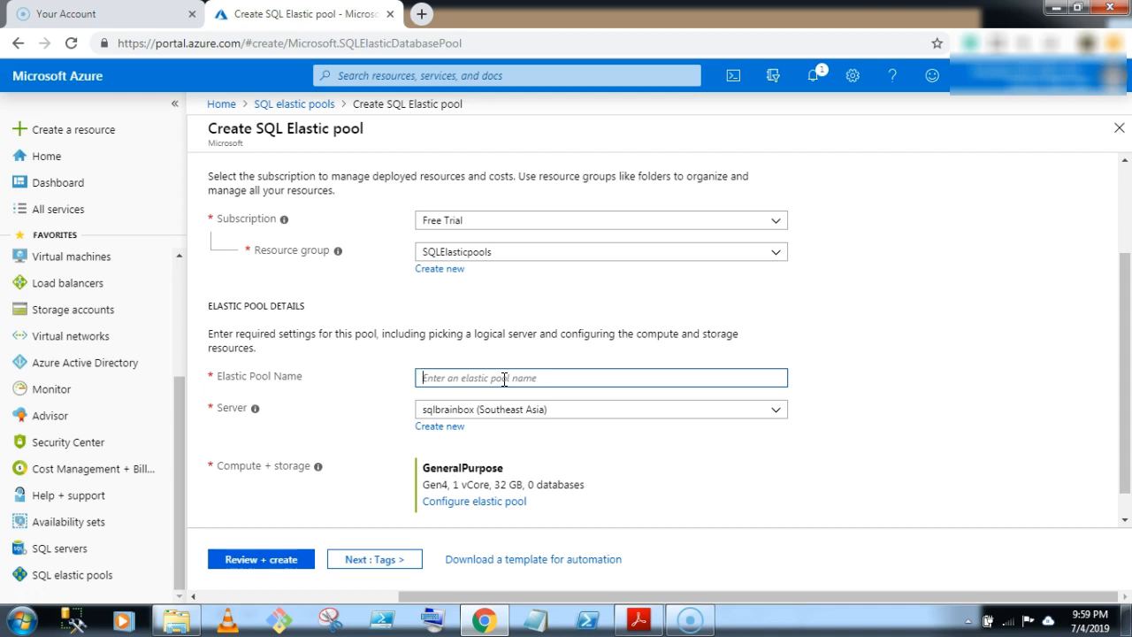
{"action": "type", "text": "India_SQLL"}
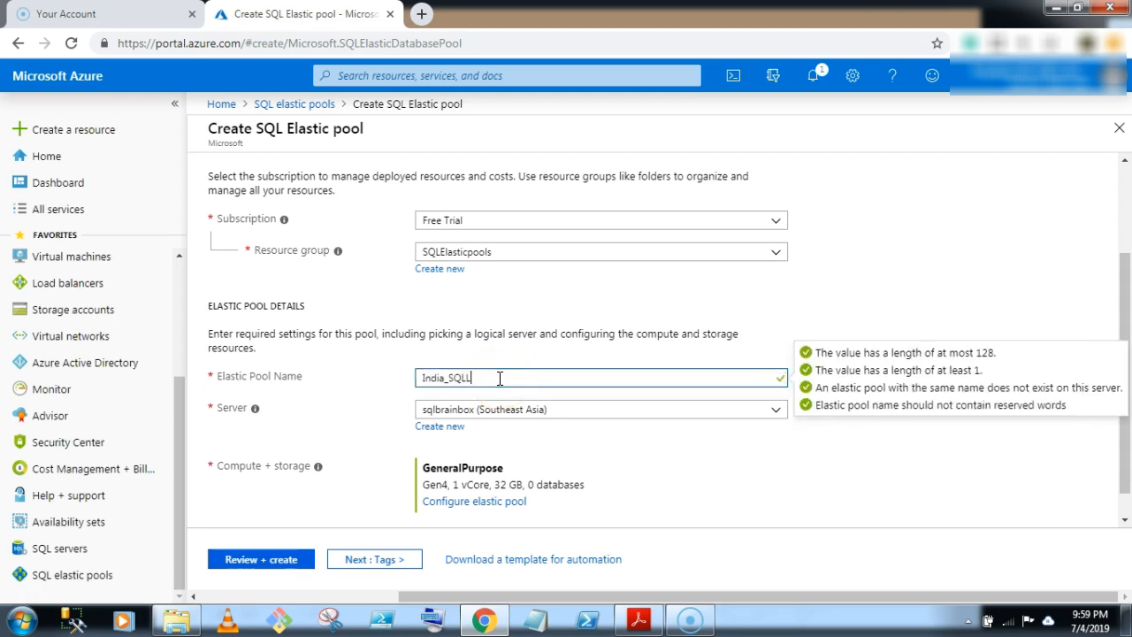
{"action": "key", "text": "BackSpace"}
{"action": "type", "text": "Elastics"}
{"action": "key", "text": "Tab"}
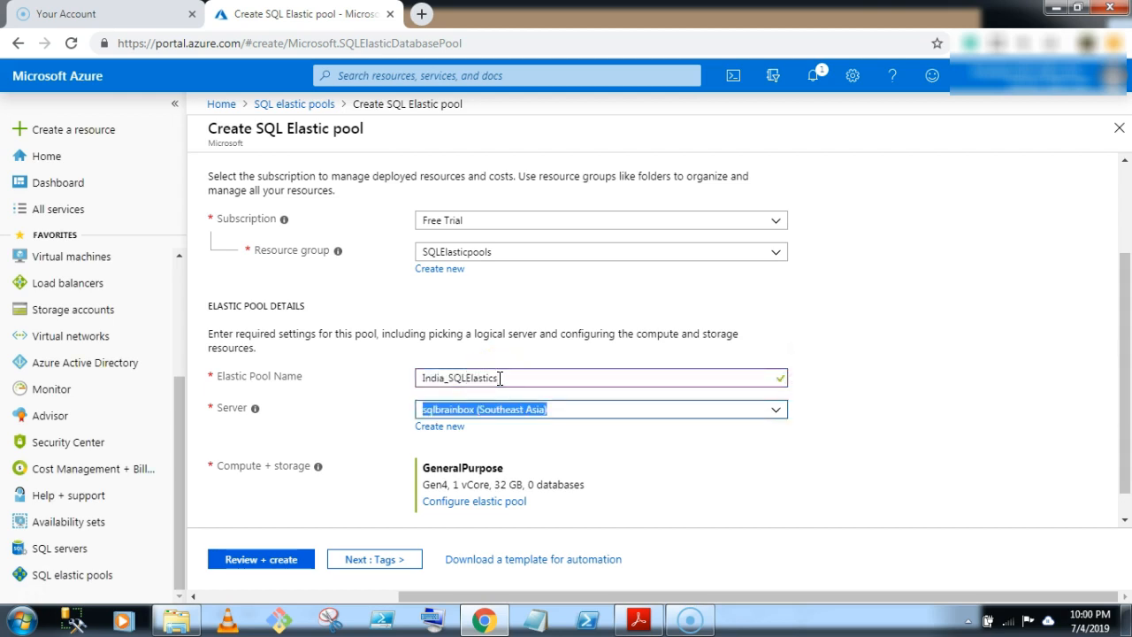
{"action": "scroll", "coordinate": [497, 376], "scroll_direction": "down", "scroll_amount": 1}
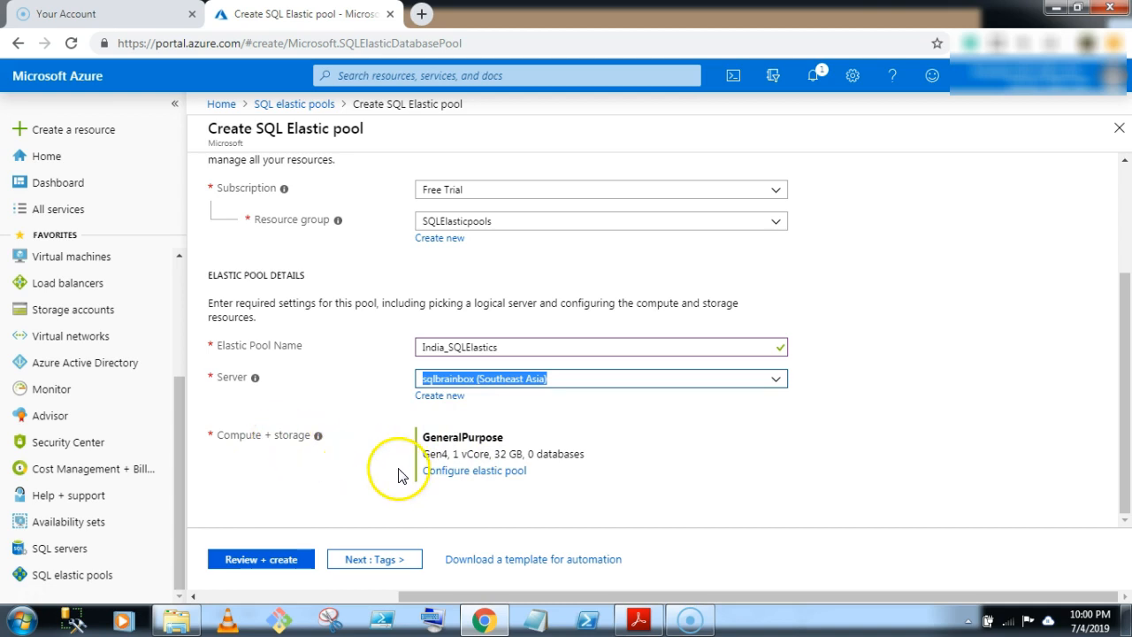
Configure the elastic pool with the Basic tier at 50 eDTUs, apply the configuration and create the pool.
{"action": "left_click", "coordinate": [466, 472]}
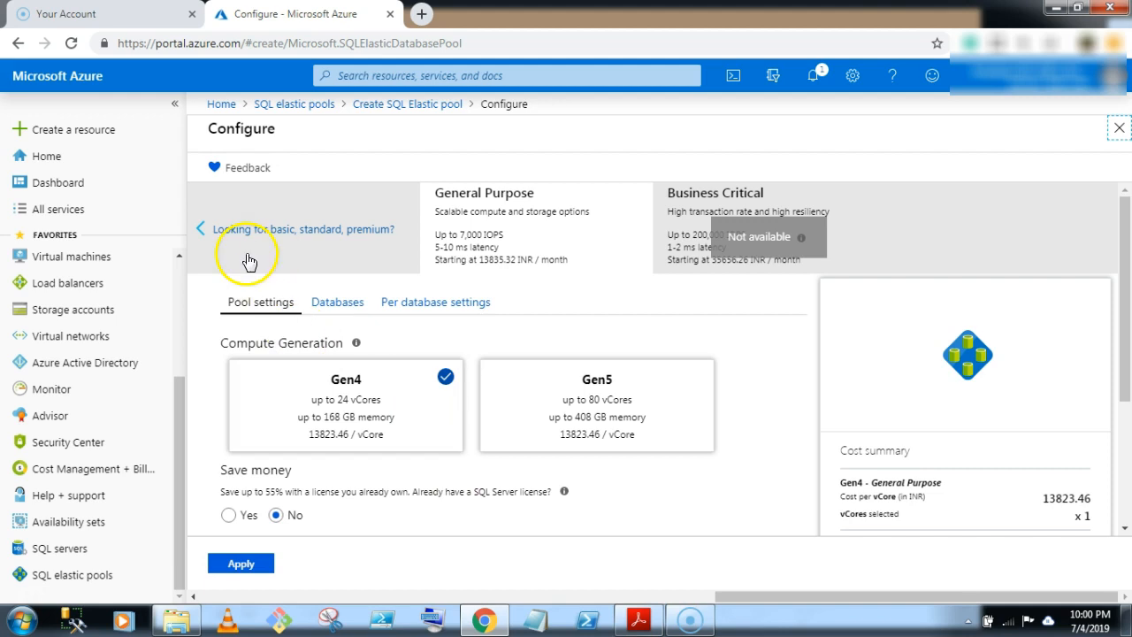
{"action": "left_click", "coordinate": [203, 233]}
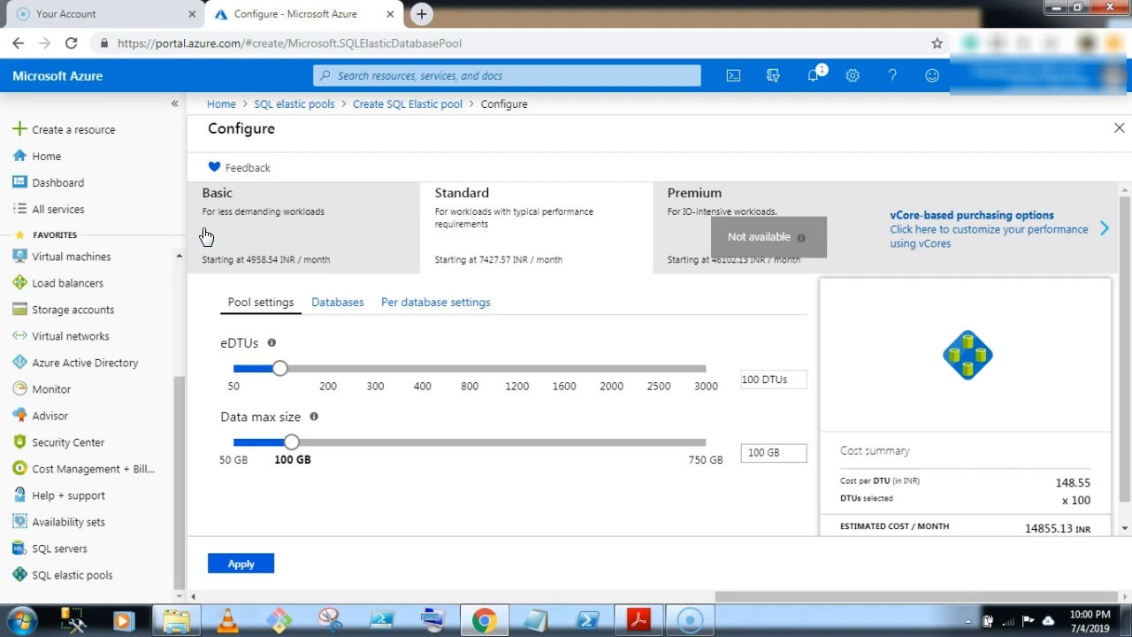
{"action": "left_click", "coordinate": [351, 227]}
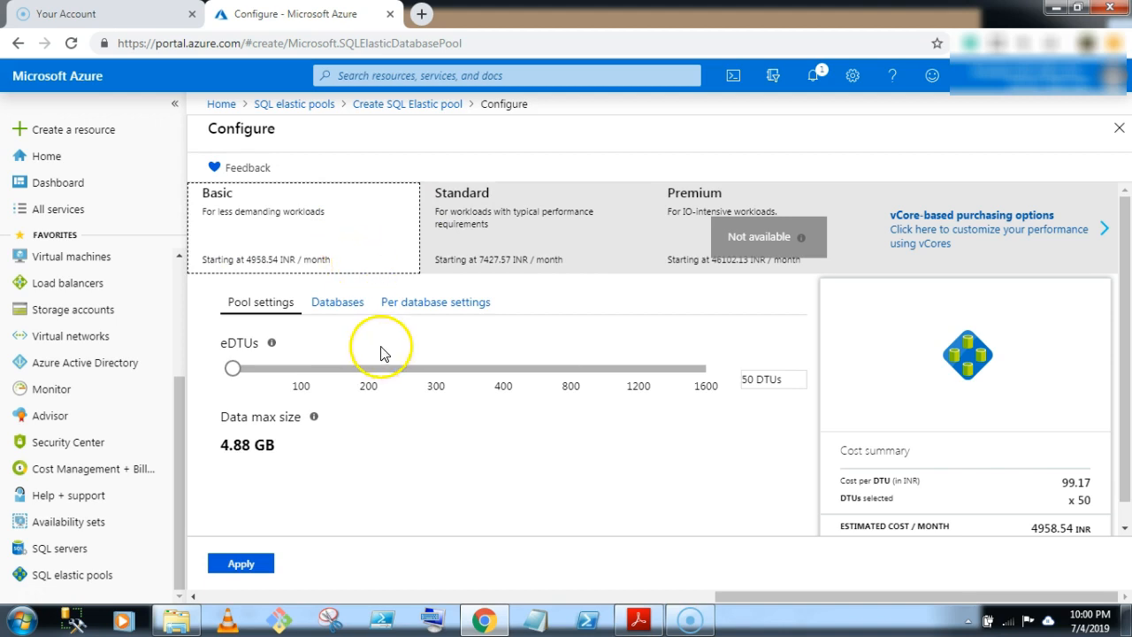
{"action": "mouse_move", "coordinate": [233, 369]}
{"action": "left_mouse_down"}
{"action": "mouse_move", "coordinate": [716, 375]}
{"action": "mouse_move", "coordinate": [398, 394]}
{"action": "mouse_move", "coordinate": [224, 390]}
{"action": "left_mouse_up"}
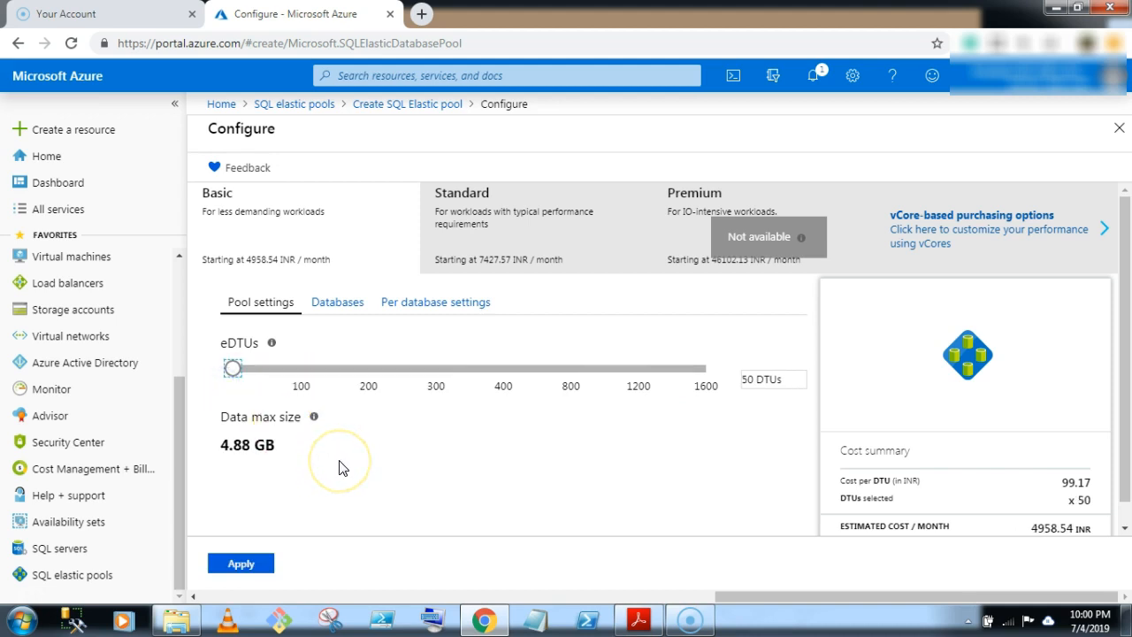
{"action": "scroll", "coordinate": [344, 467], "scroll_direction": "down", "scroll_amount": 1}
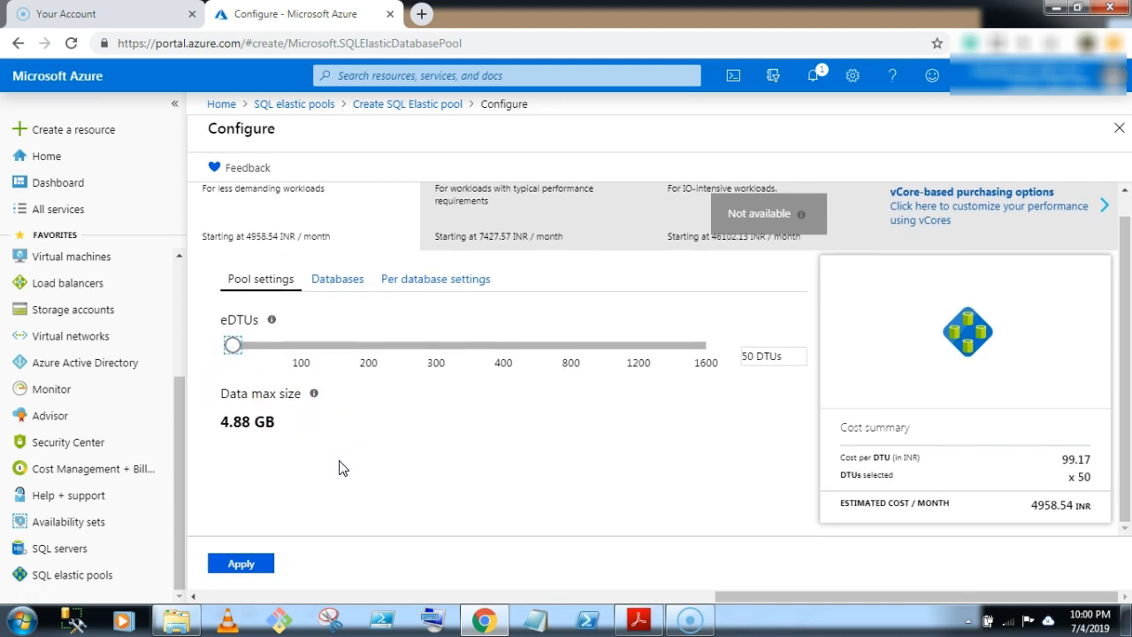
{"action": "left_click", "coordinate": [241, 564]}
{"action": "left_click", "coordinate": [243, 562]}
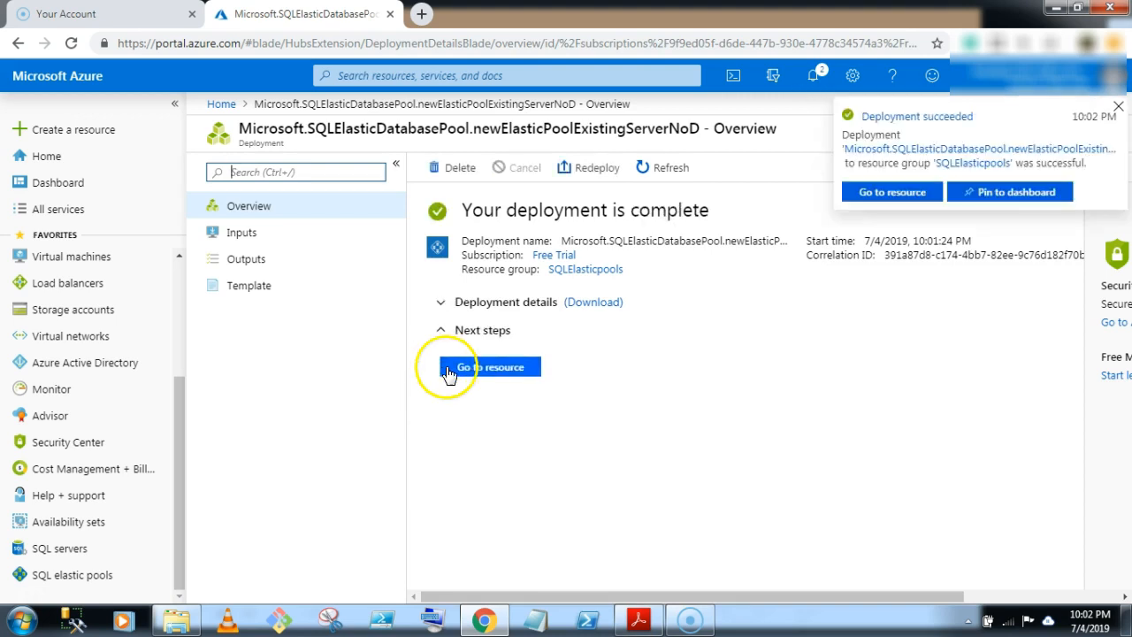
{"action": "left_click", "coordinate": [1117, 107]}
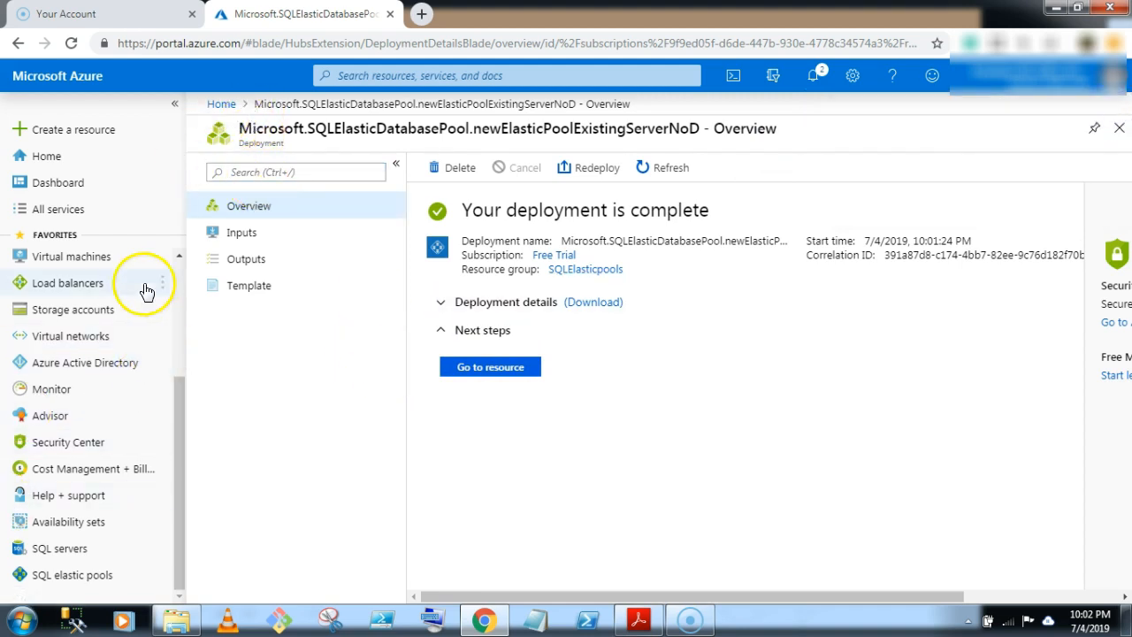
Search all Azure services for "sql el" and open the India_SQLElastics pool from SQL elastic pools.
{"action": "left_click", "coordinate": [220, 103]}
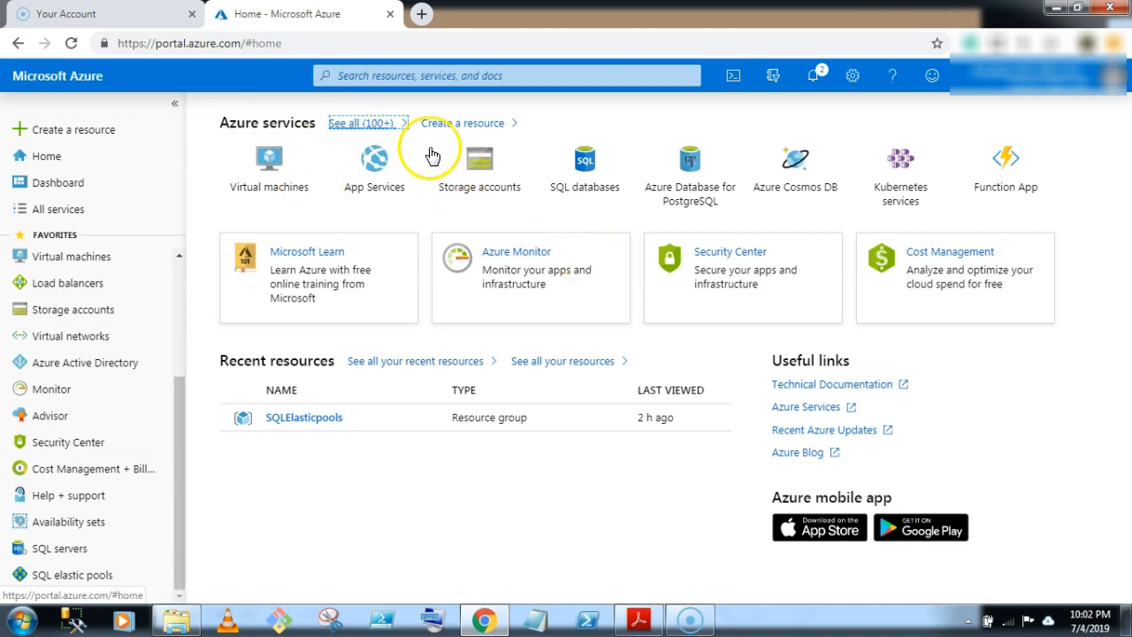
{"action": "left_click", "coordinate": [368, 122]}
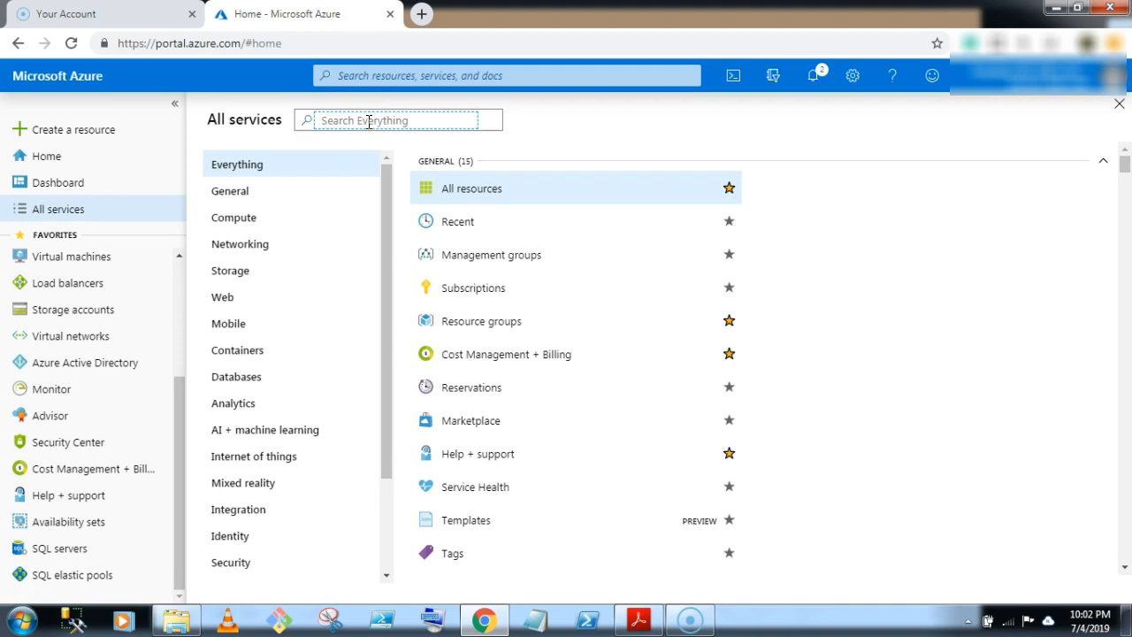
{"action": "type", "text": "sql el"}
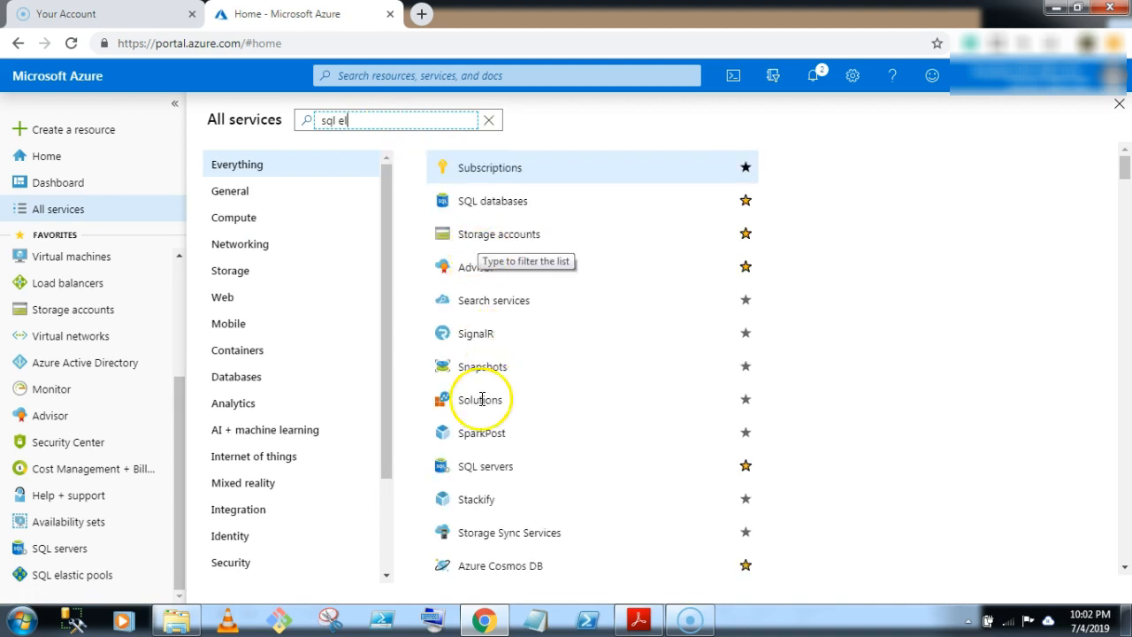
{"action": "left_click", "coordinate": [492, 267]}
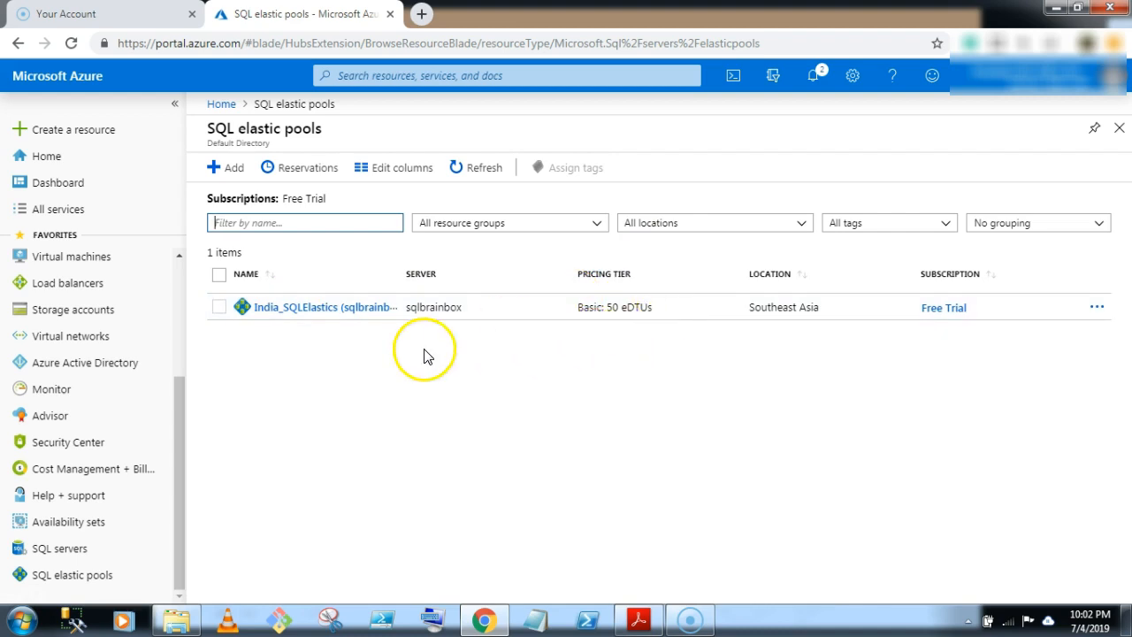
{"action": "left_click", "coordinate": [341, 315]}
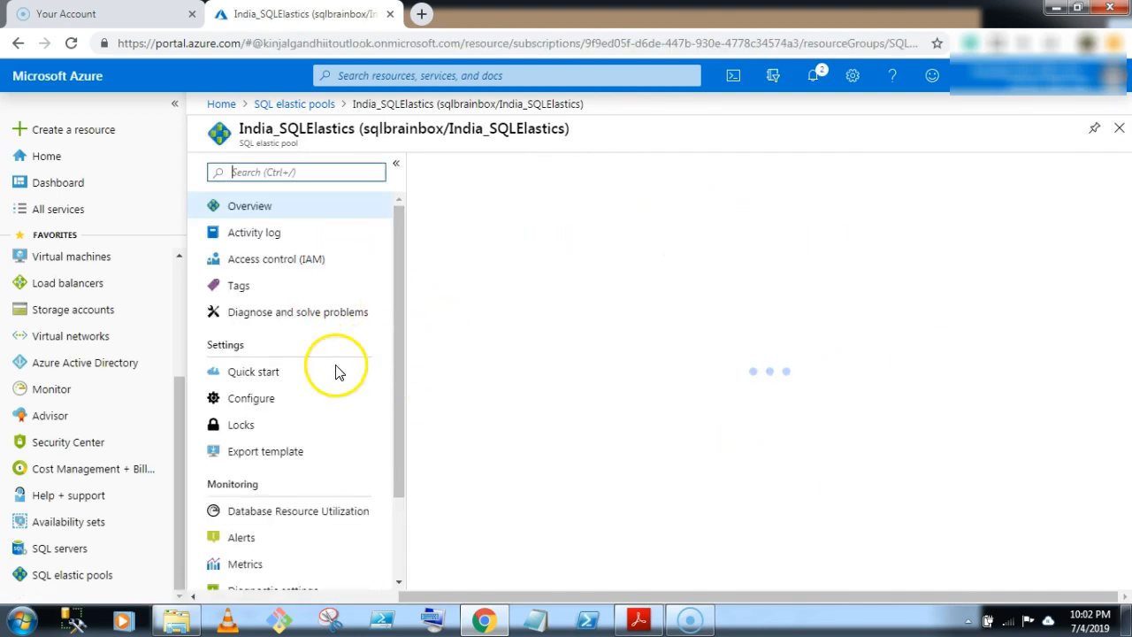
Start a new SQL database named DB1 in the SQLElasticpools resource group on the sqlbrainbox (Southeast Asia) server.
{"action": "left_click_drag", "start_coordinate": [179, 409], "coordinate": [177, 292]}
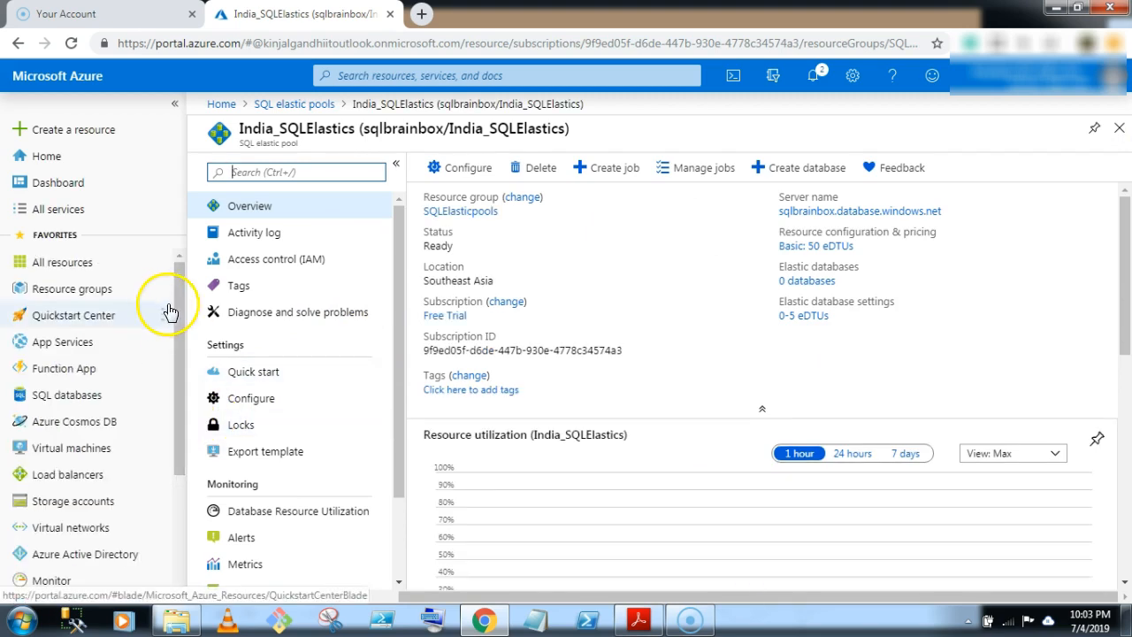
{"action": "left_click", "coordinate": [71, 402]}
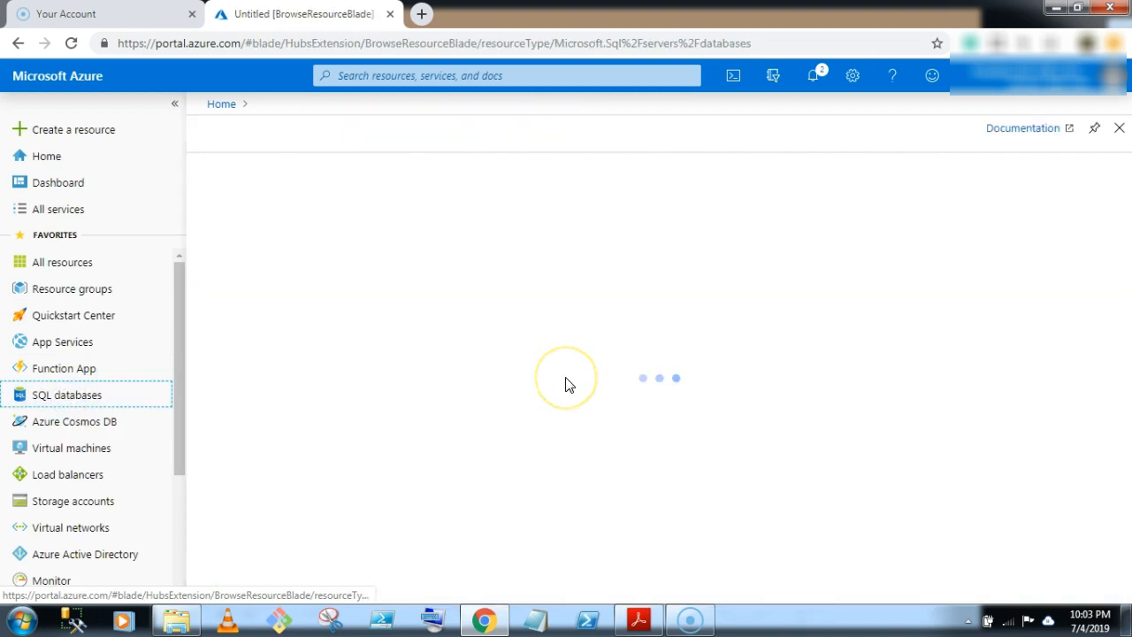
{"action": "left_click", "coordinate": [232, 170]}
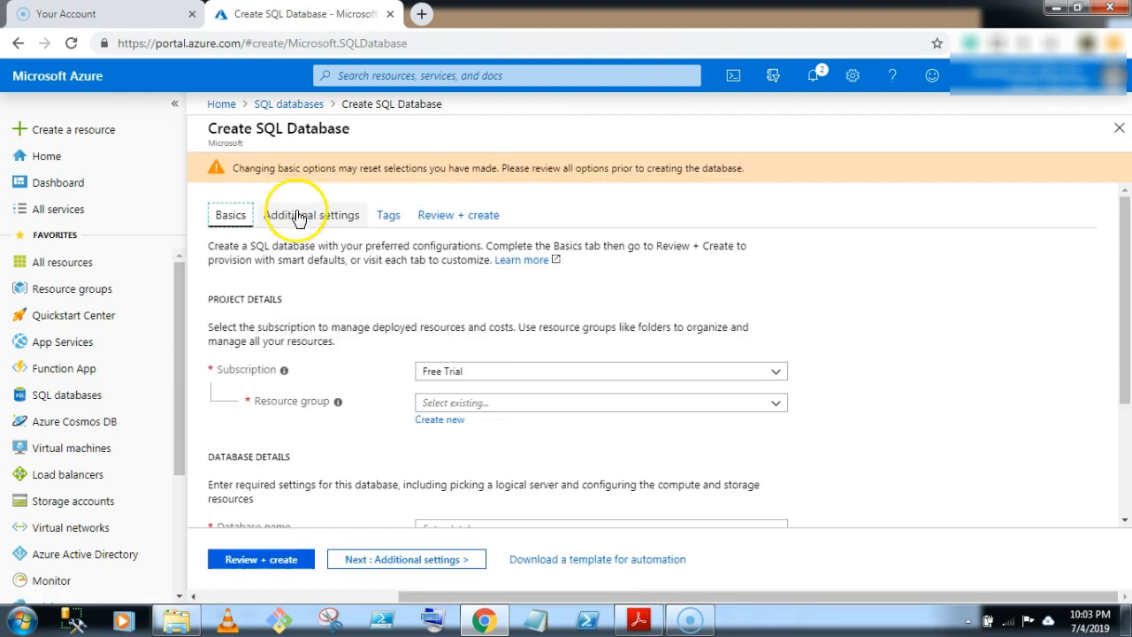
{"action": "scroll", "coordinate": [499, 416], "scroll_direction": "down", "scroll_amount": 2}
{"action": "left_click", "coordinate": [469, 363]}
{"action": "type", "text": "DB"}
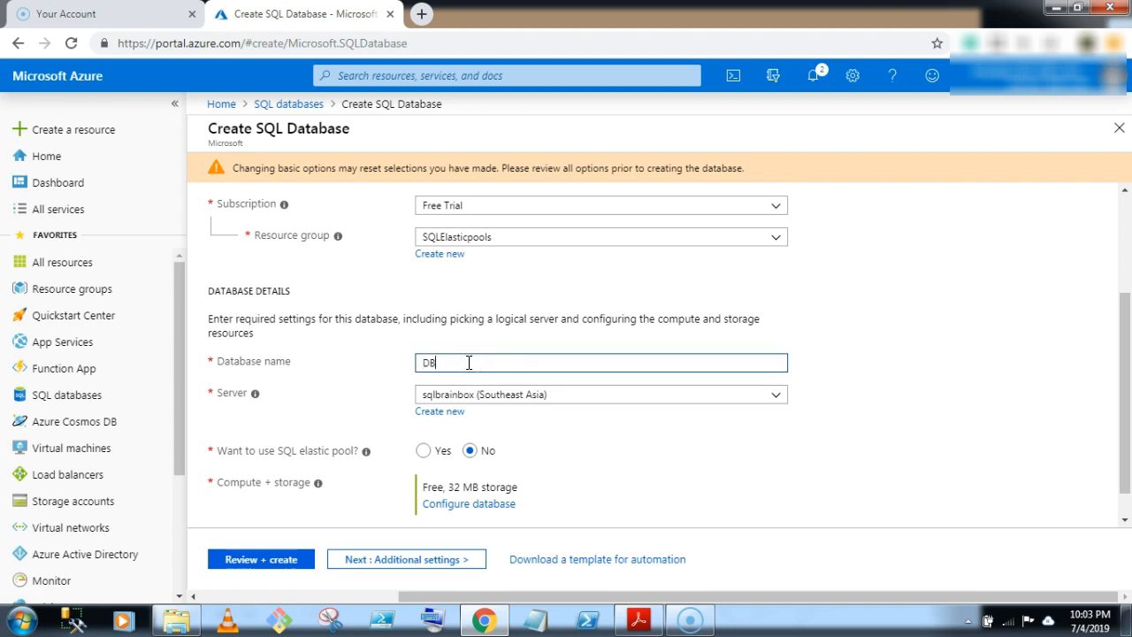
{"action": "type", "text": "1"}
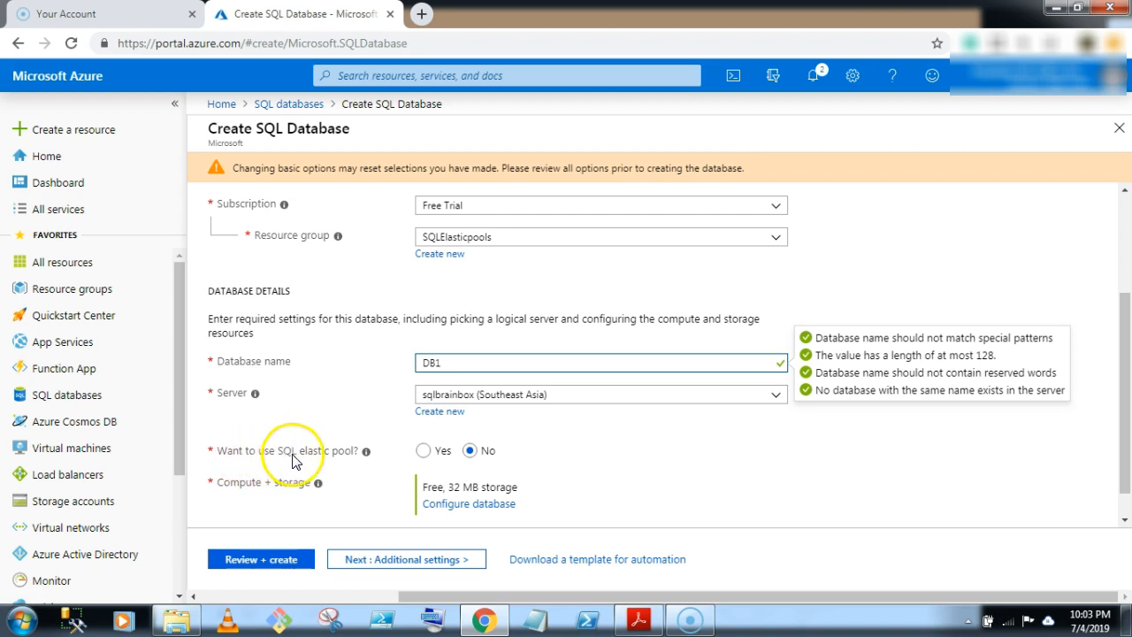
Assign DB1 to the India_SQLElastics (Basic) elastic pool, then create the database and open its resource page.
{"action": "left_click", "coordinate": [423, 450]}
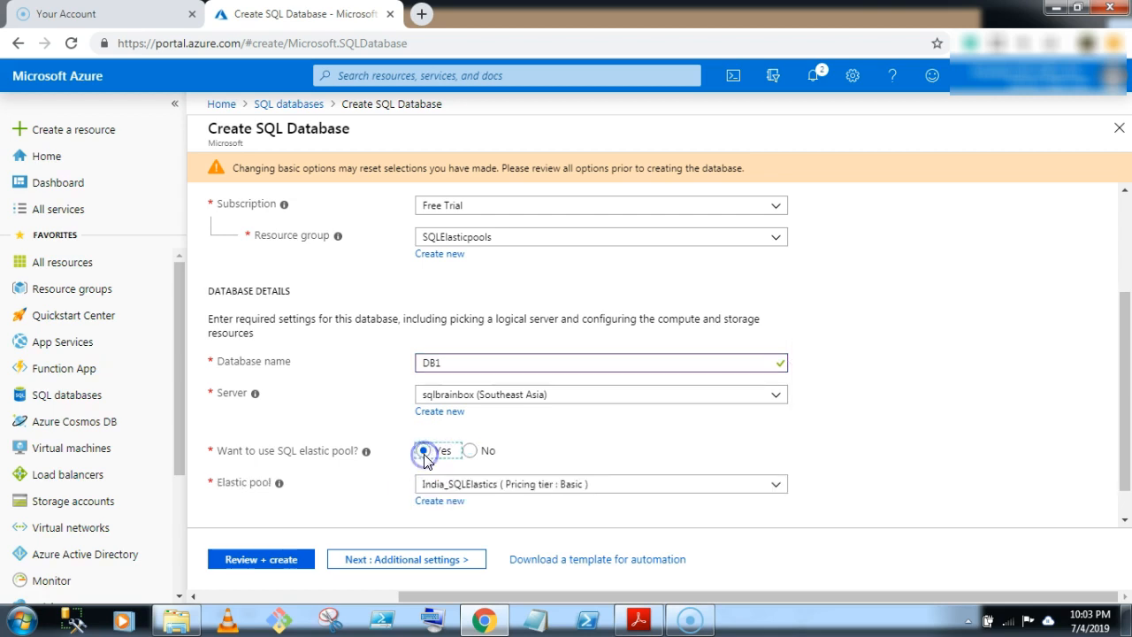
{"action": "scroll", "coordinate": [590, 514], "scroll_direction": "down", "scroll_amount": 1}
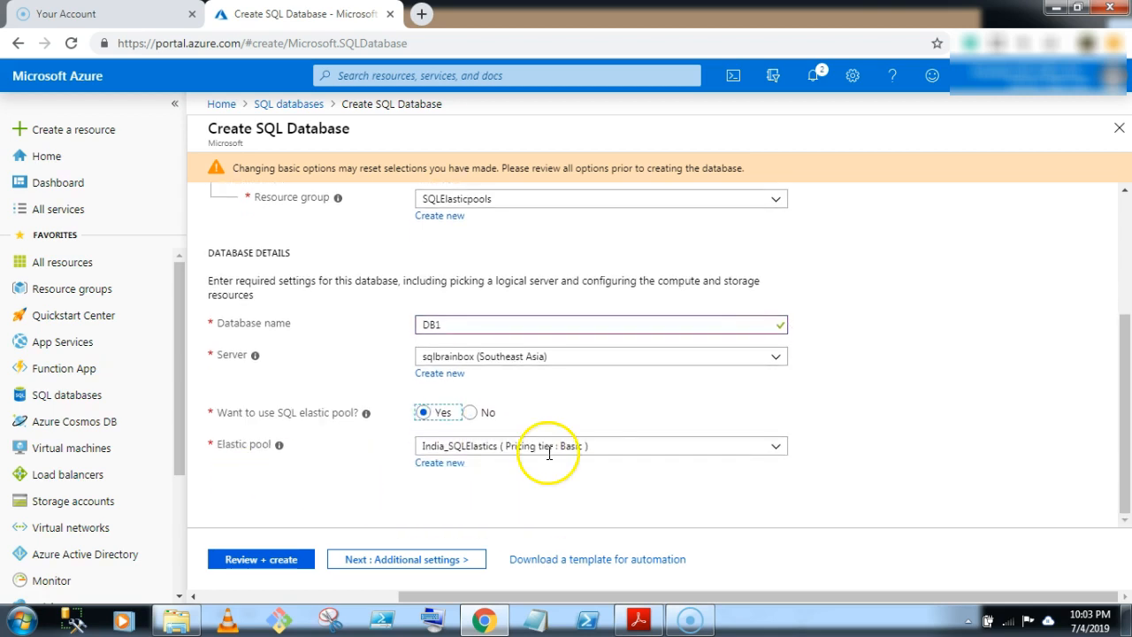
{"action": "left_click", "coordinate": [779, 451]}
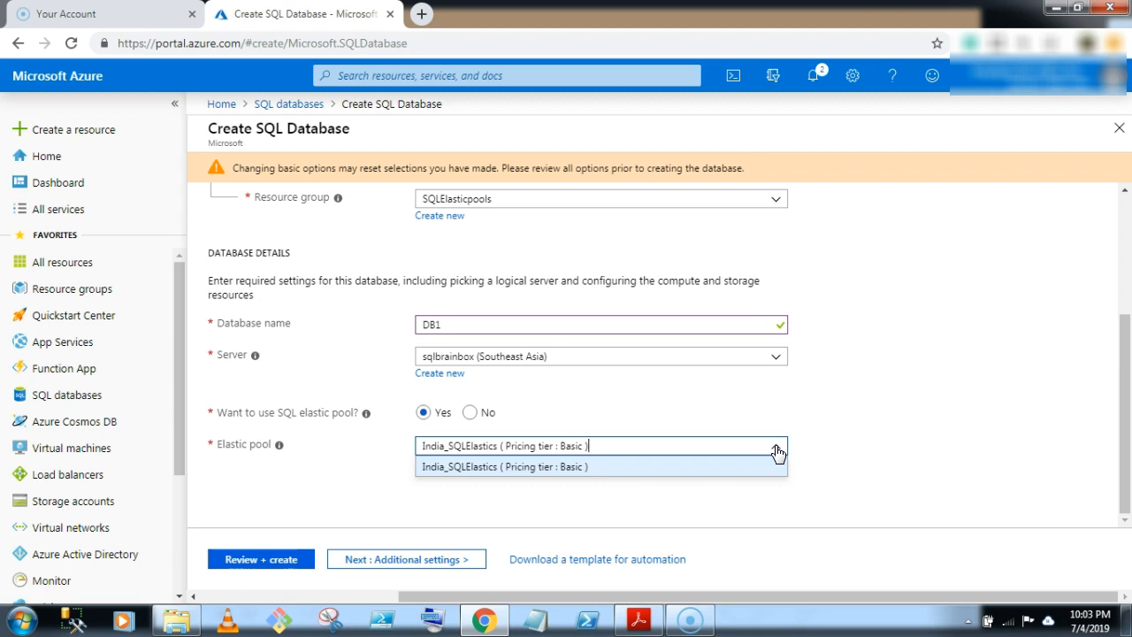
{"action": "left_click", "coordinate": [470, 467]}
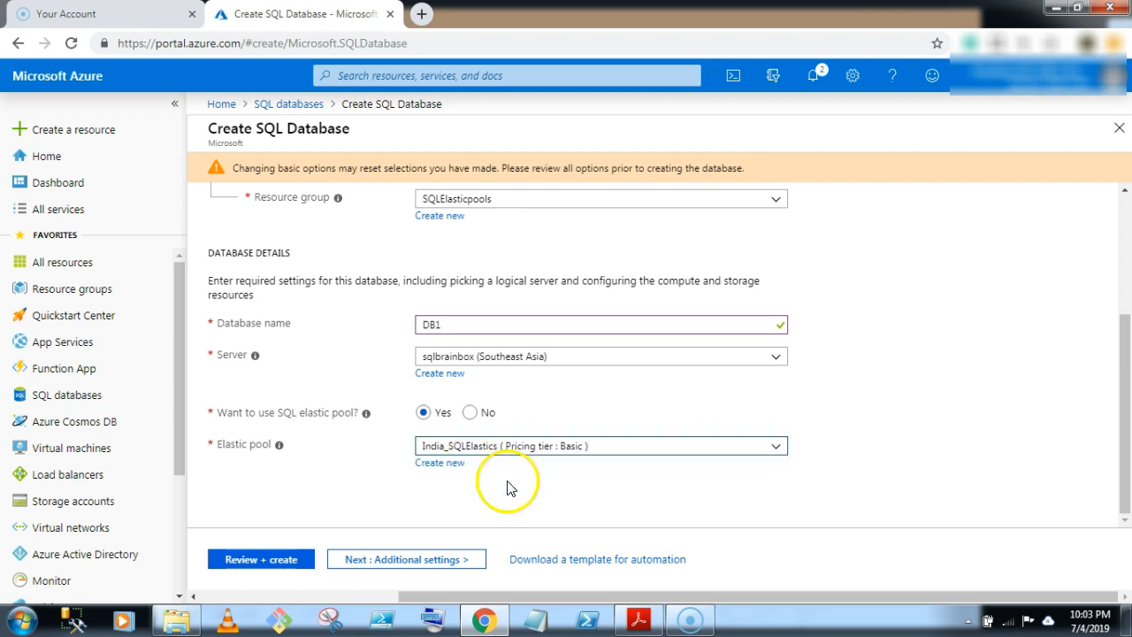
{"action": "left_click", "coordinate": [238, 566]}
{"action": "left_click", "coordinate": [237, 566]}
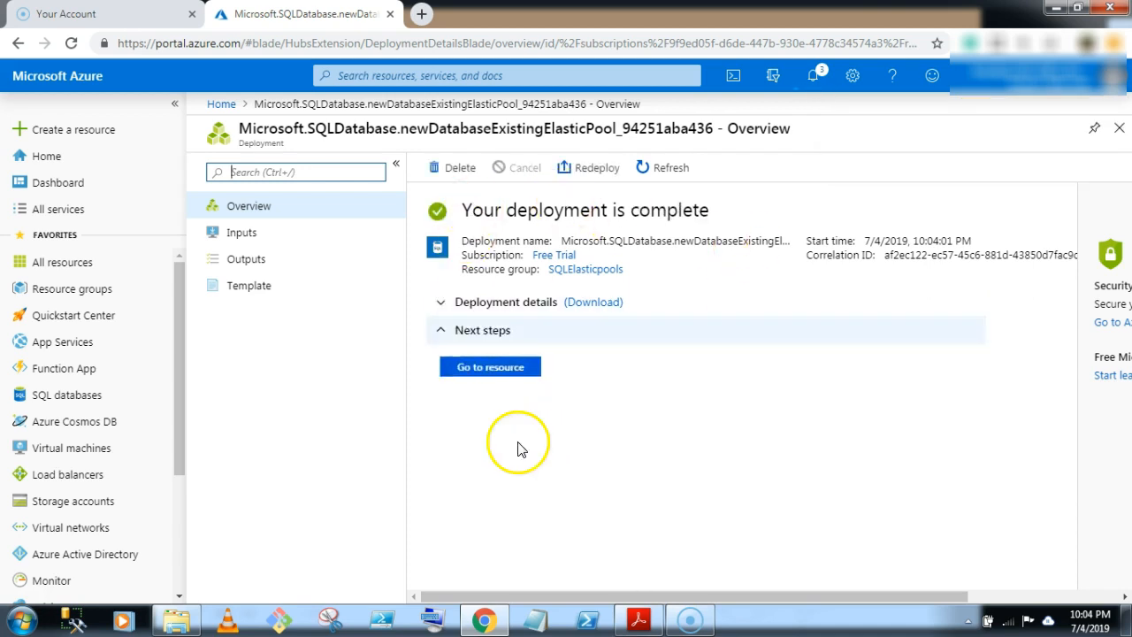
{"action": "left_click", "coordinate": [484, 376]}
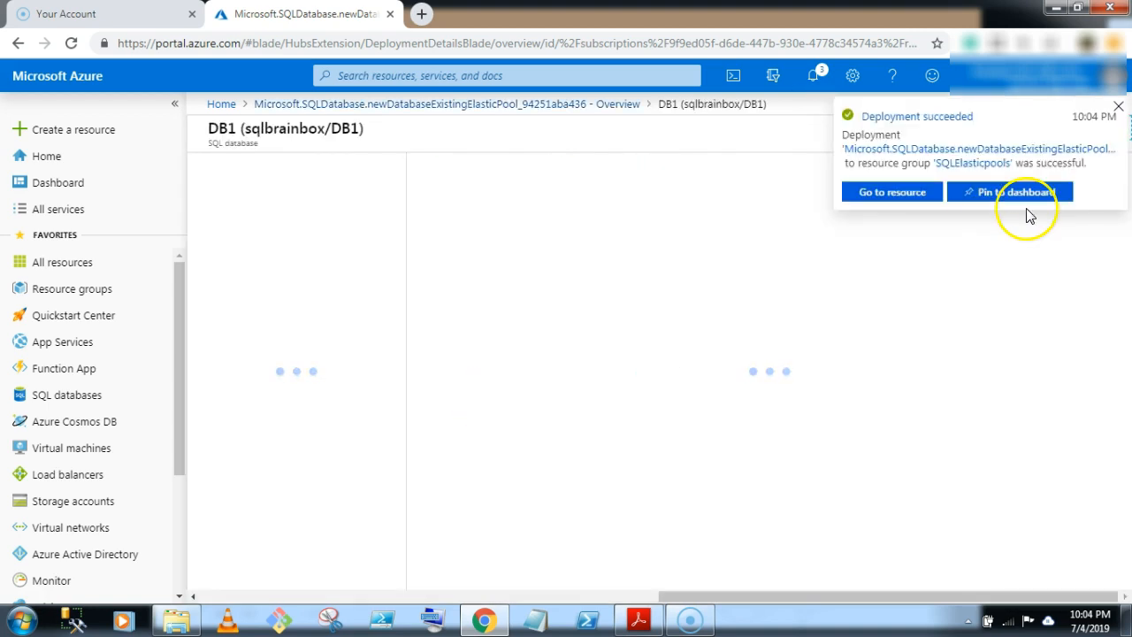
{"action": "left_click", "coordinate": [1118, 107]}
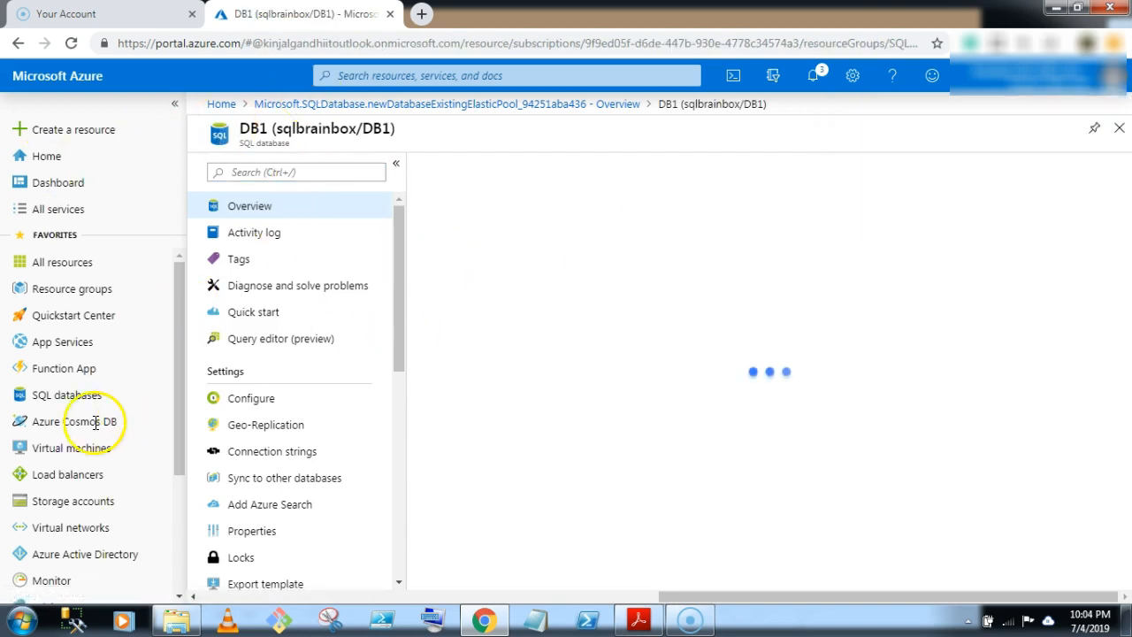
Start another SQL database named DB2 in the SQLElasticpools resource group on the sqlbrainbox (Southeast Asia) server.
{"action": "left_click", "coordinate": [70, 401]}
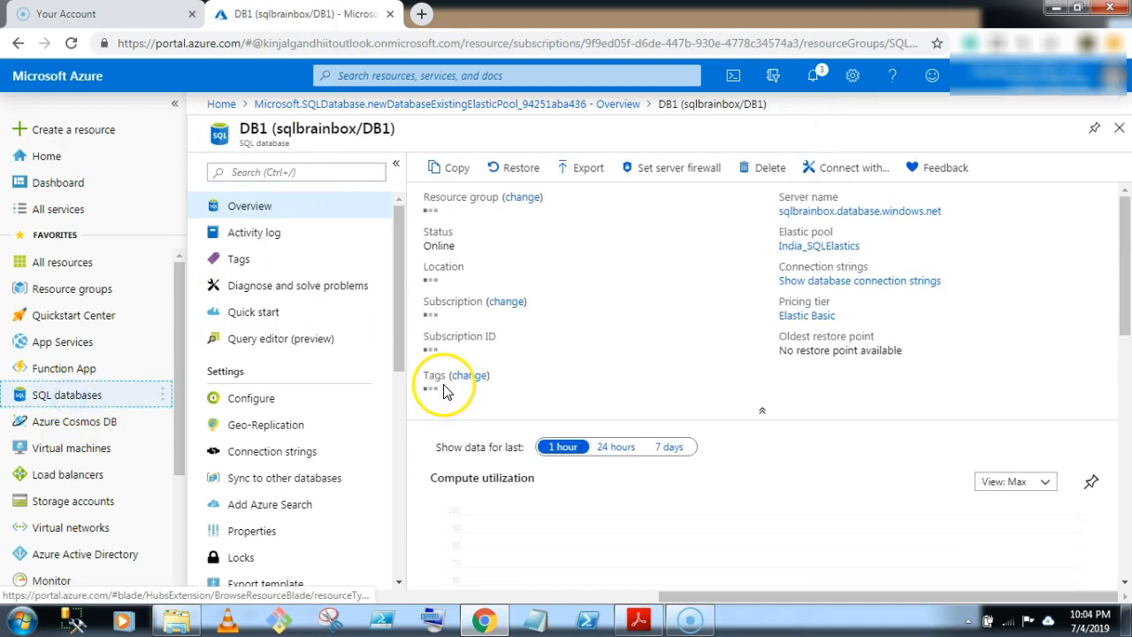
{"action": "left_click", "coordinate": [228, 167]}
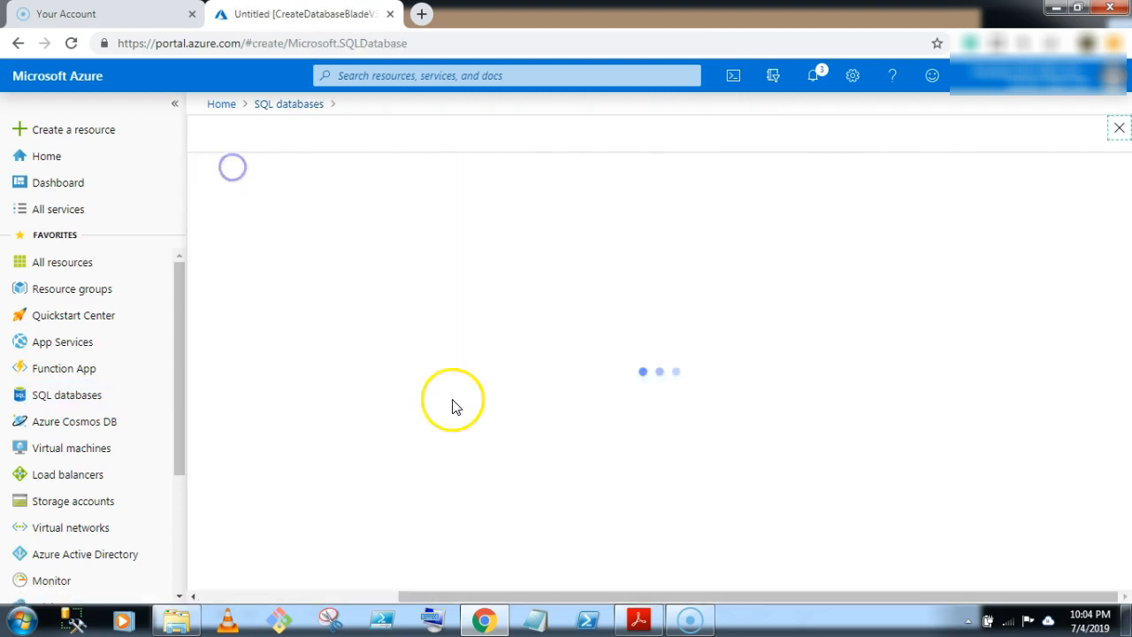
{"action": "scroll", "coordinate": [469, 454], "scroll_direction": "down", "scroll_amount": 2}
{"action": "left_click", "coordinate": [460, 328]}
{"action": "type", "text": "DB2"}
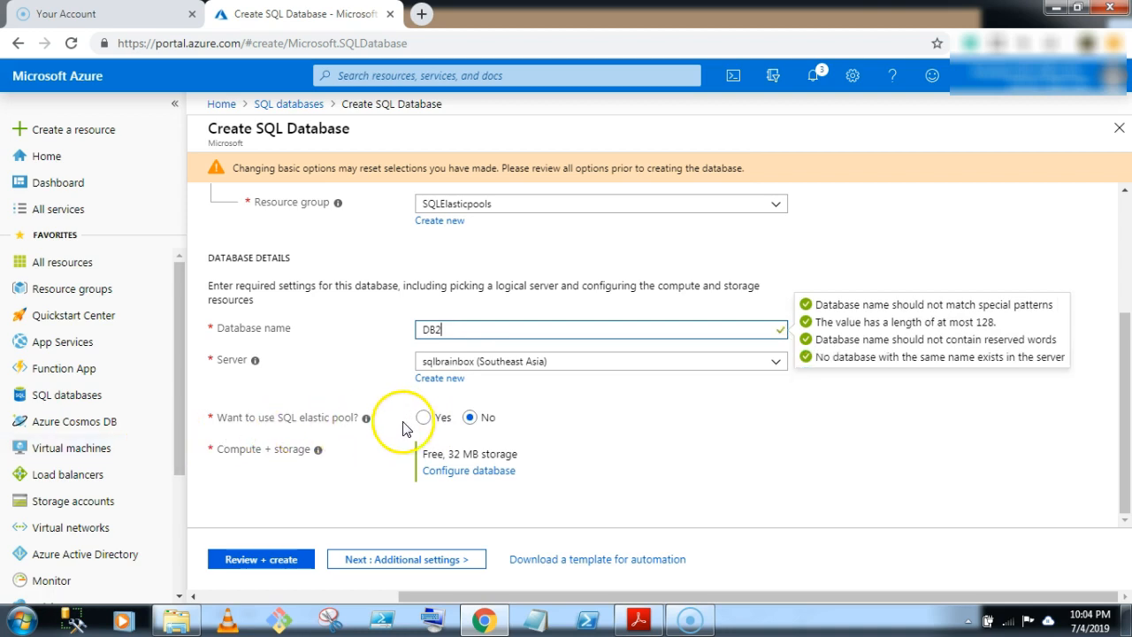
Enable the SQL elastic pool option for DB2 with India_SQLElastics, create the database and open its resource page.
{"action": "left_click", "coordinate": [423, 418]}
{"action": "left_click", "coordinate": [253, 557]}
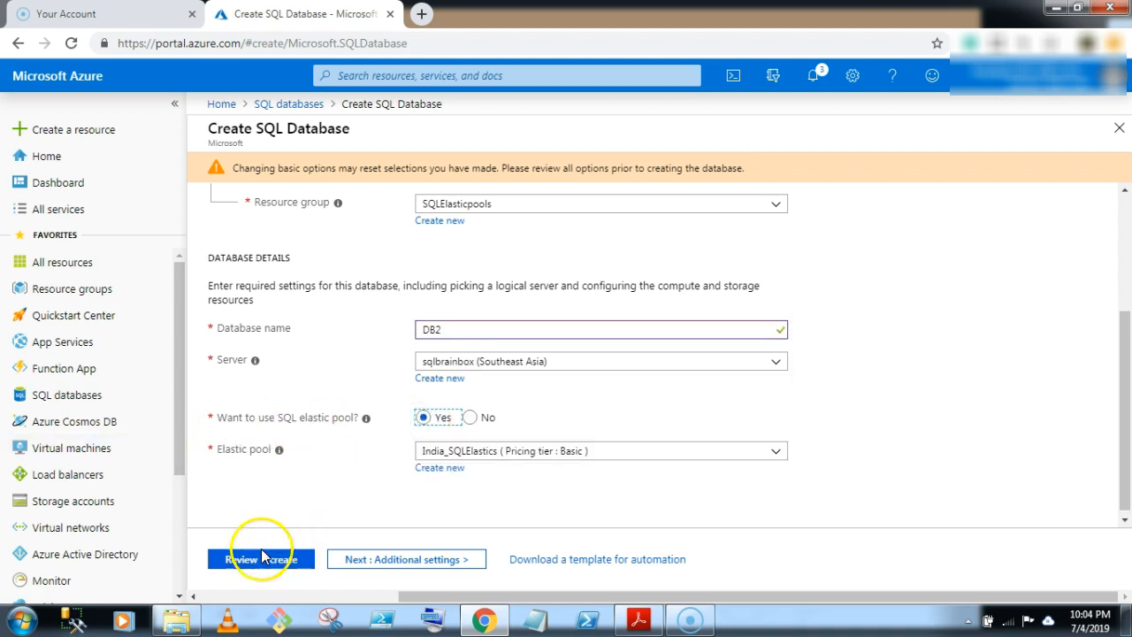
{"action": "left_click", "coordinate": [251, 565]}
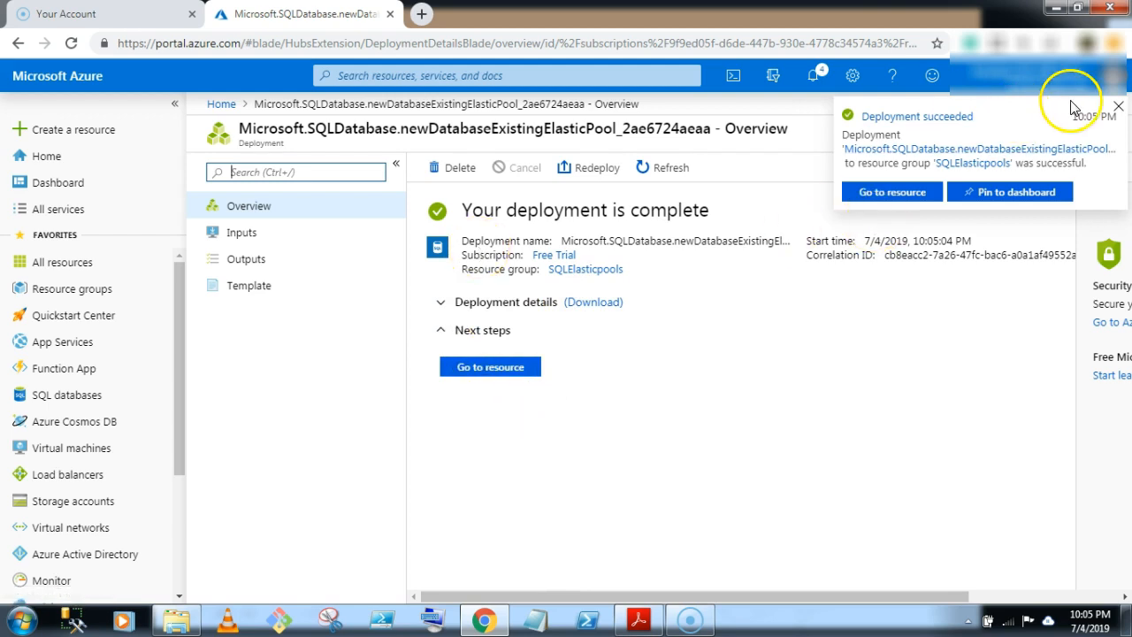
{"action": "left_click", "coordinate": [1118, 107]}
{"action": "left_click", "coordinate": [488, 369]}
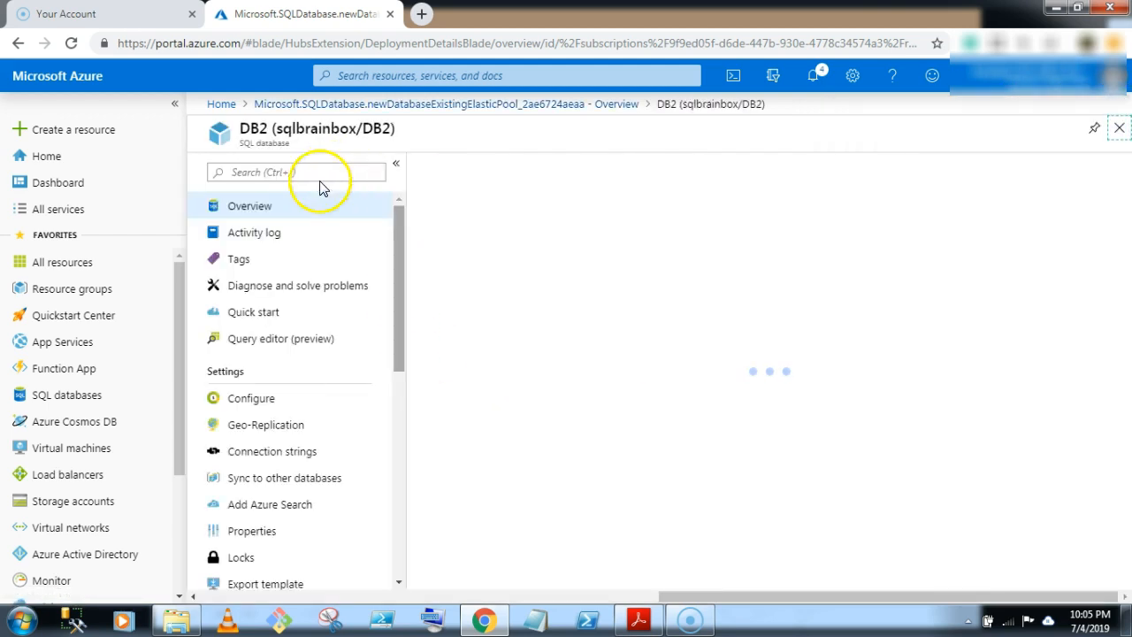
Return to the portal home, search for "sql el" and open the India_SQLElastics pool from SQL elastic pools.
{"action": "left_click", "coordinate": [223, 107]}
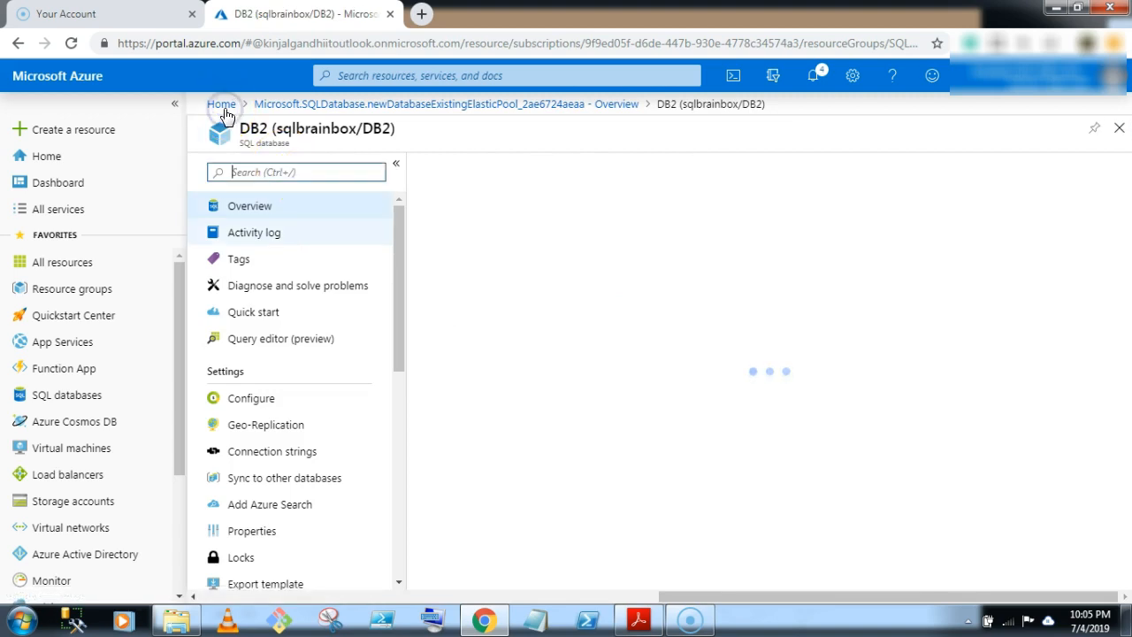
{"action": "left_click", "coordinate": [415, 75]}
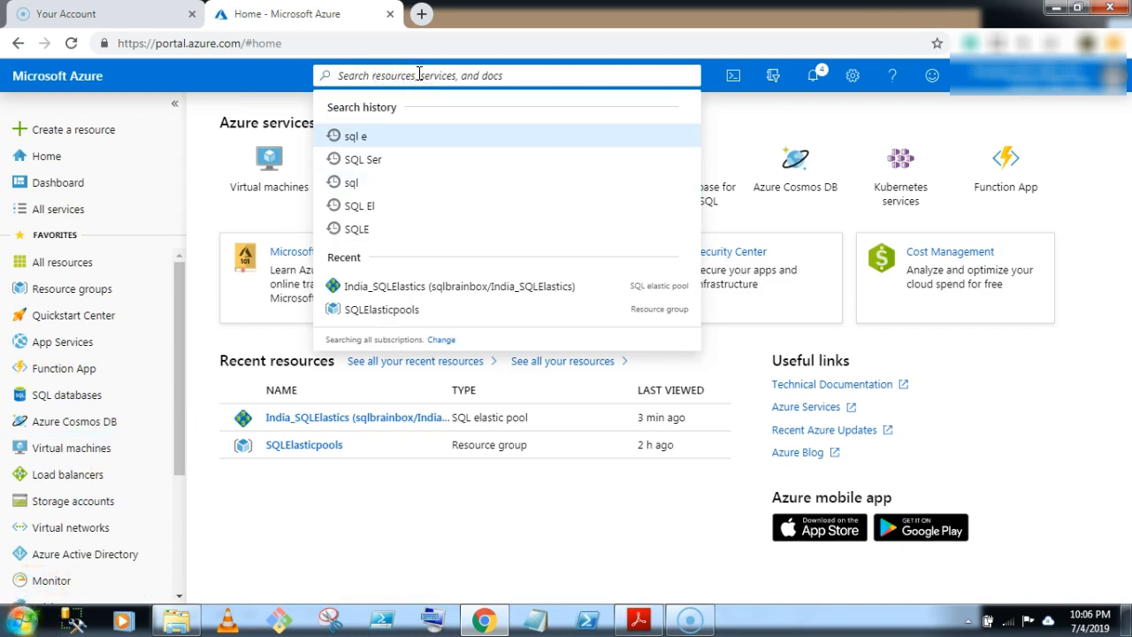
{"action": "type", "text": "sql"}
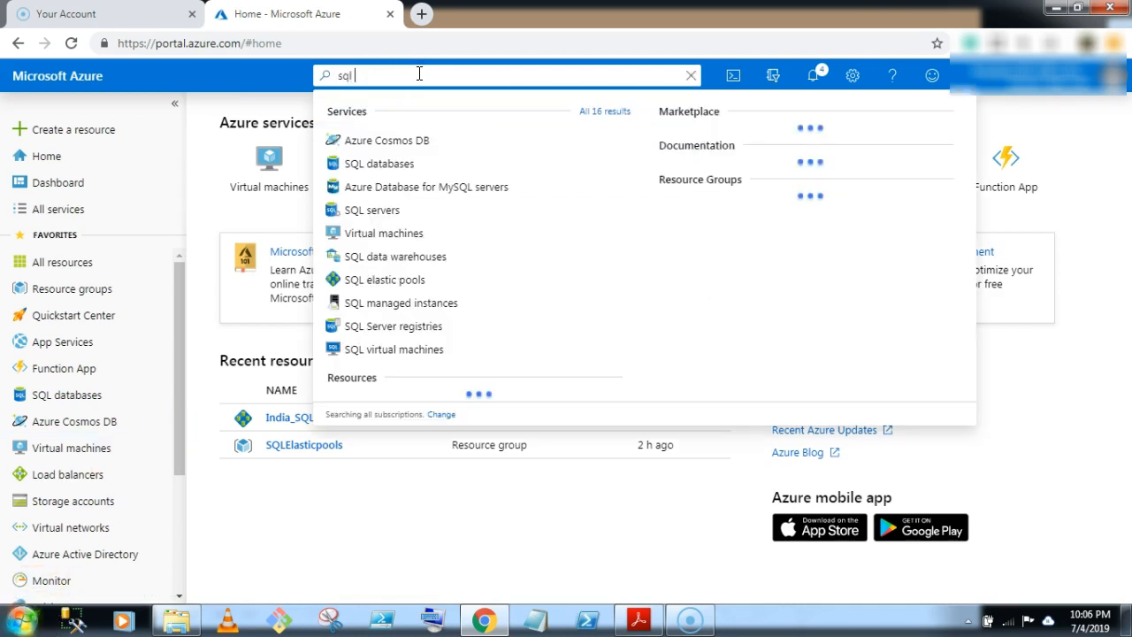
{"action": "type", "text": " el"}
{"action": "left_click", "coordinate": [393, 211]}
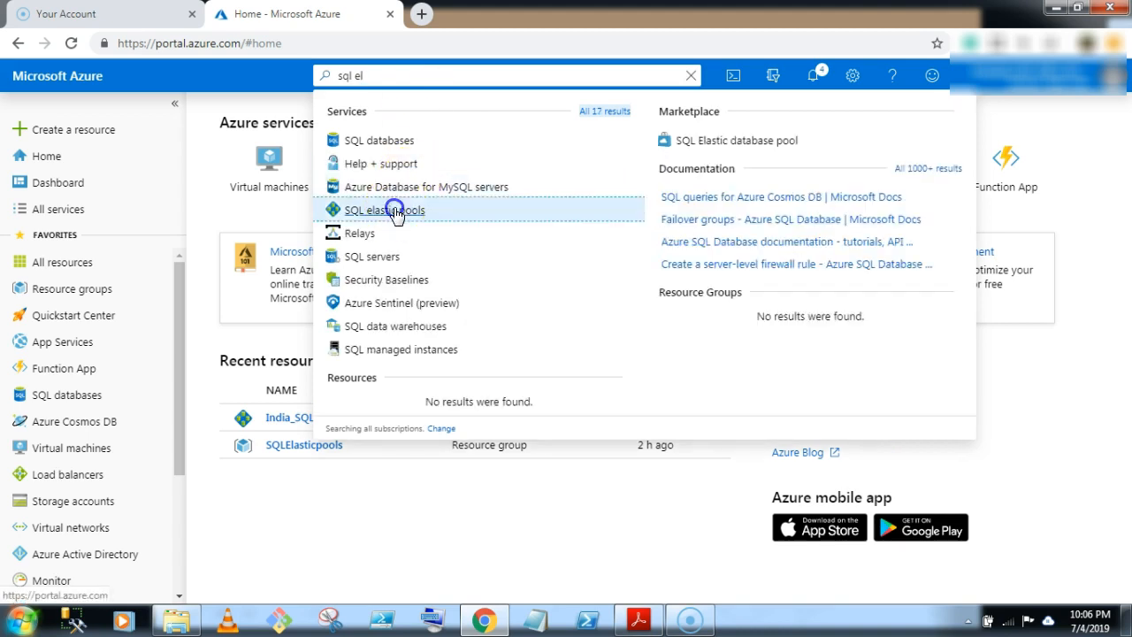
{"action": "left_click", "coordinate": [319, 309]}
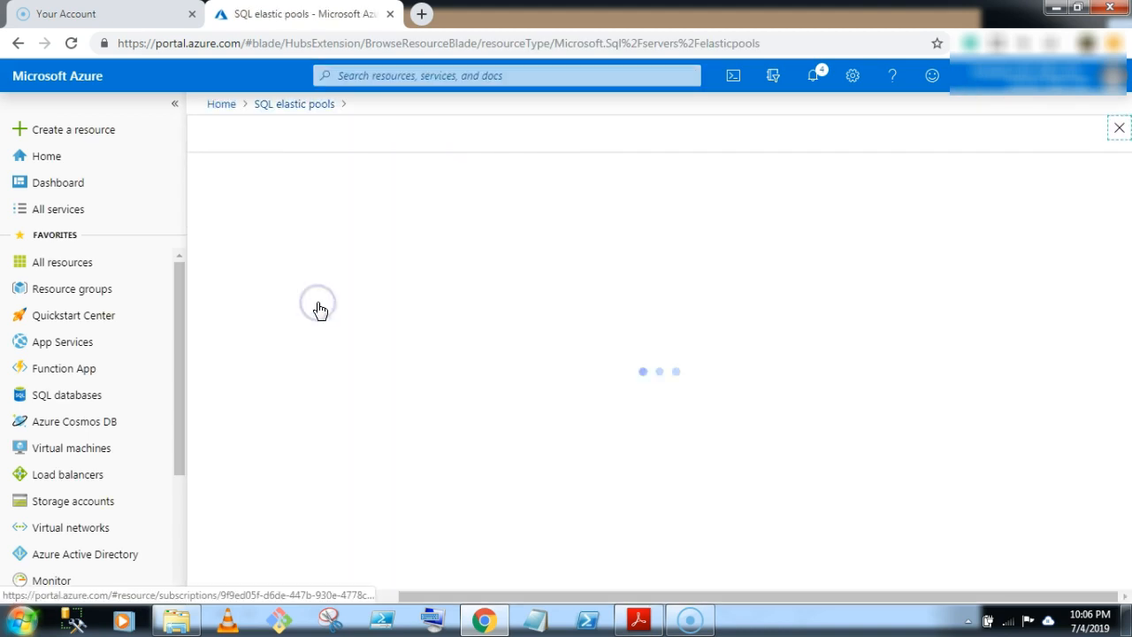
Open the India_SQLElastics pool's configuration and review its pool settings, databases and per-database settings.
{"action": "left_click", "coordinate": [307, 304]}
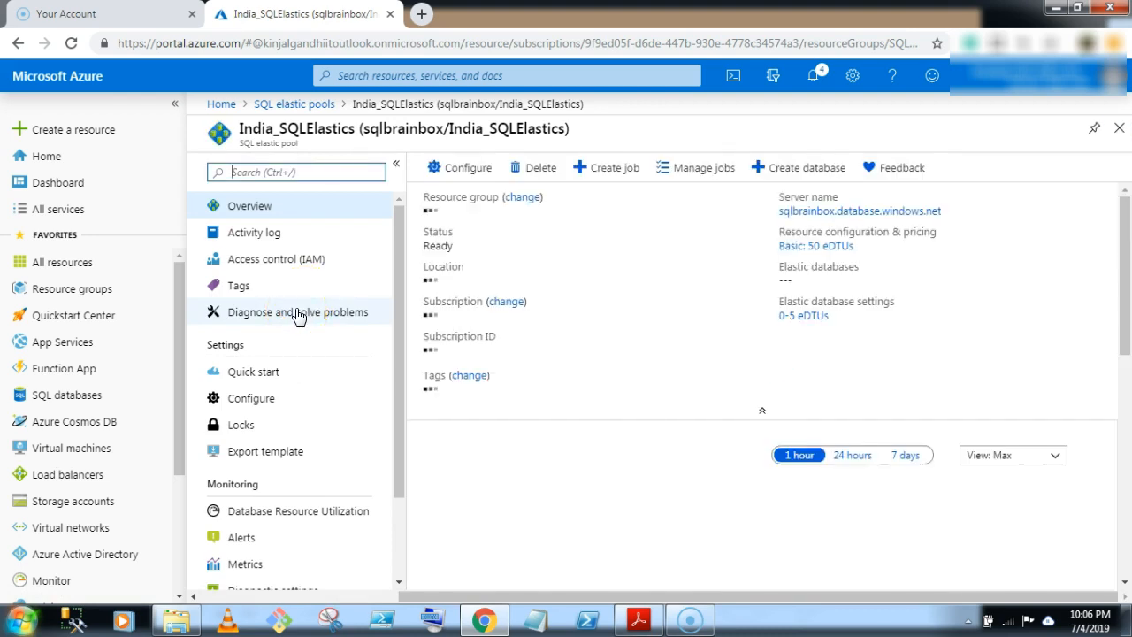
{"action": "left_click", "coordinate": [464, 184]}
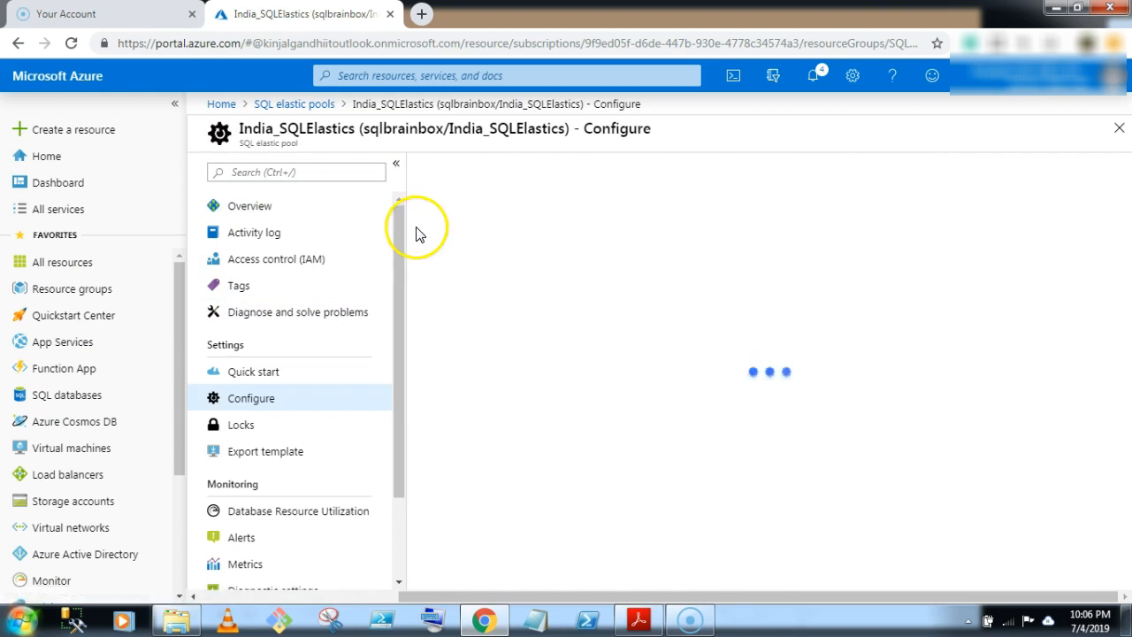
{"action": "left_click", "coordinate": [395, 164]}
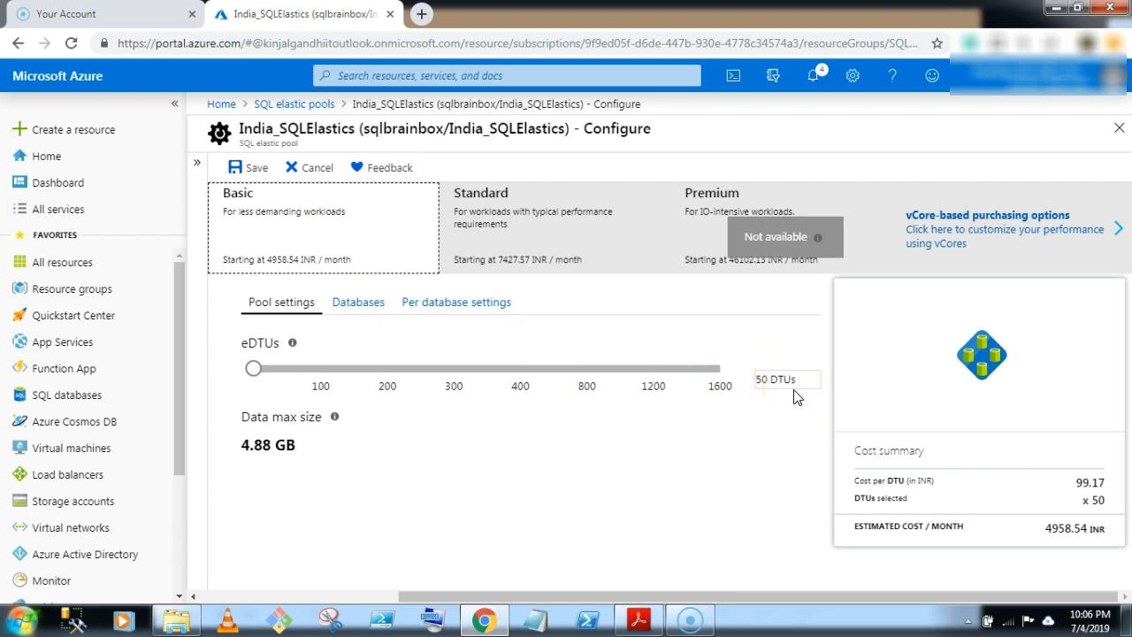
{"action": "left_click", "coordinate": [358, 305]}
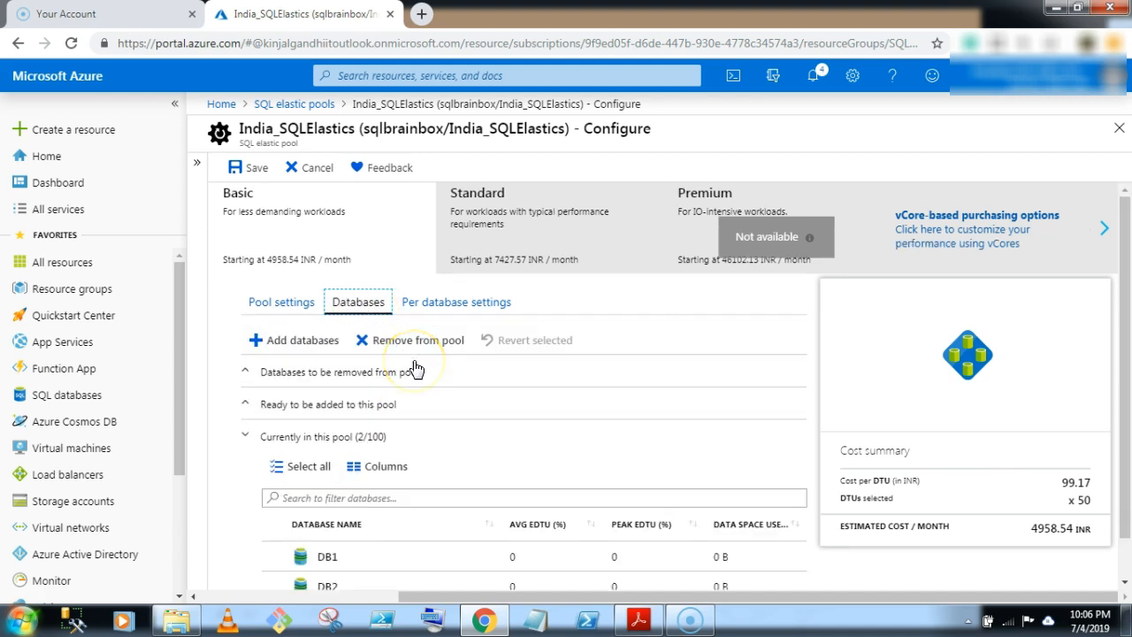
{"action": "scroll", "coordinate": [416, 368], "scroll_direction": "down", "scroll_amount": 1}
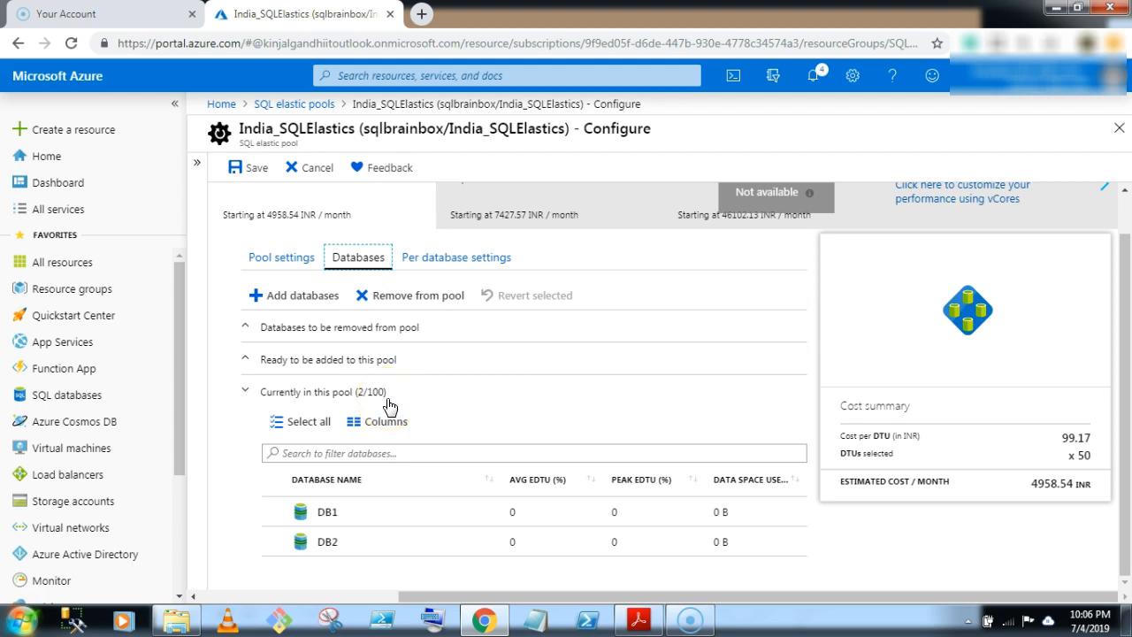
{"action": "scroll", "coordinate": [466, 447], "scroll_direction": "up", "scroll_amount": 1}
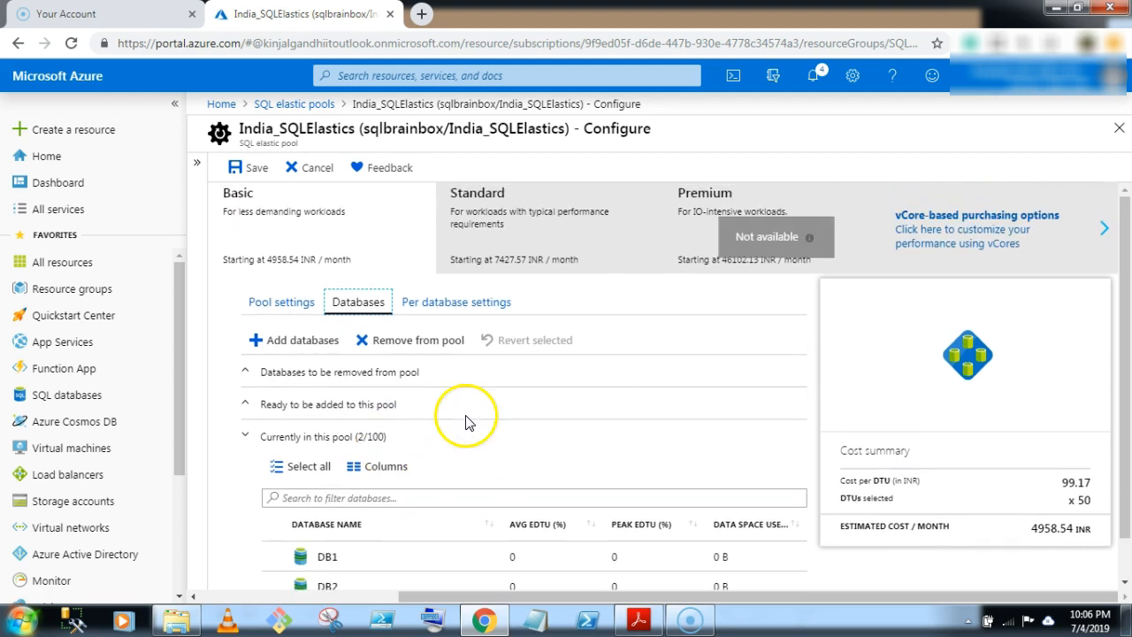
{"action": "left_click", "coordinate": [442, 301]}
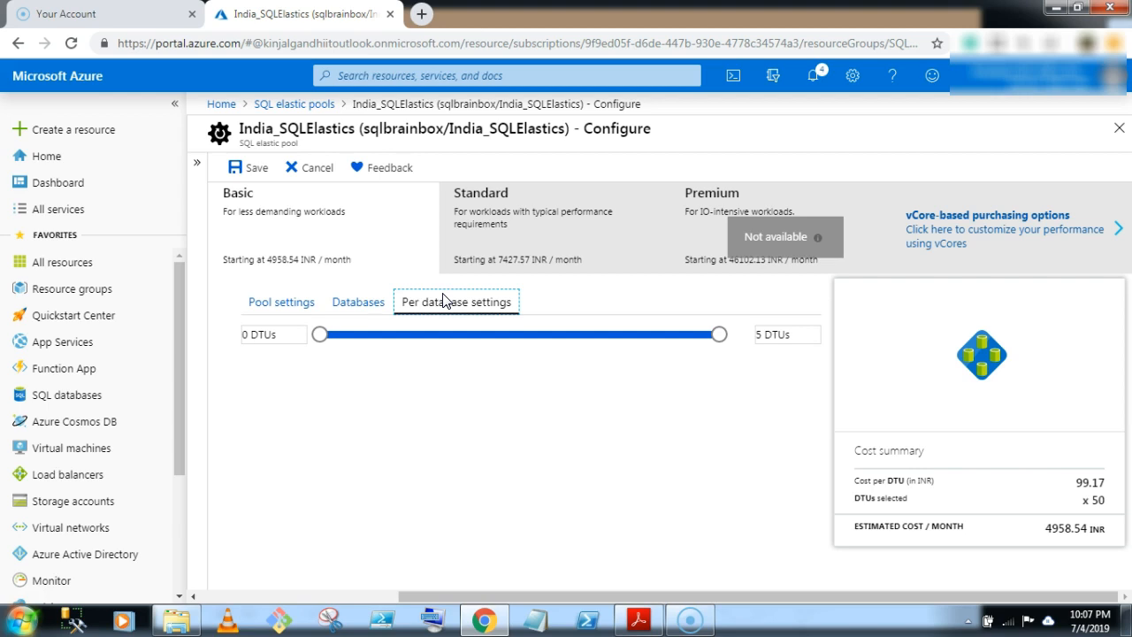
Return to the pool's database list, view the pane for adding databases and close it without adding any.
{"action": "left_click", "coordinate": [369, 301]}
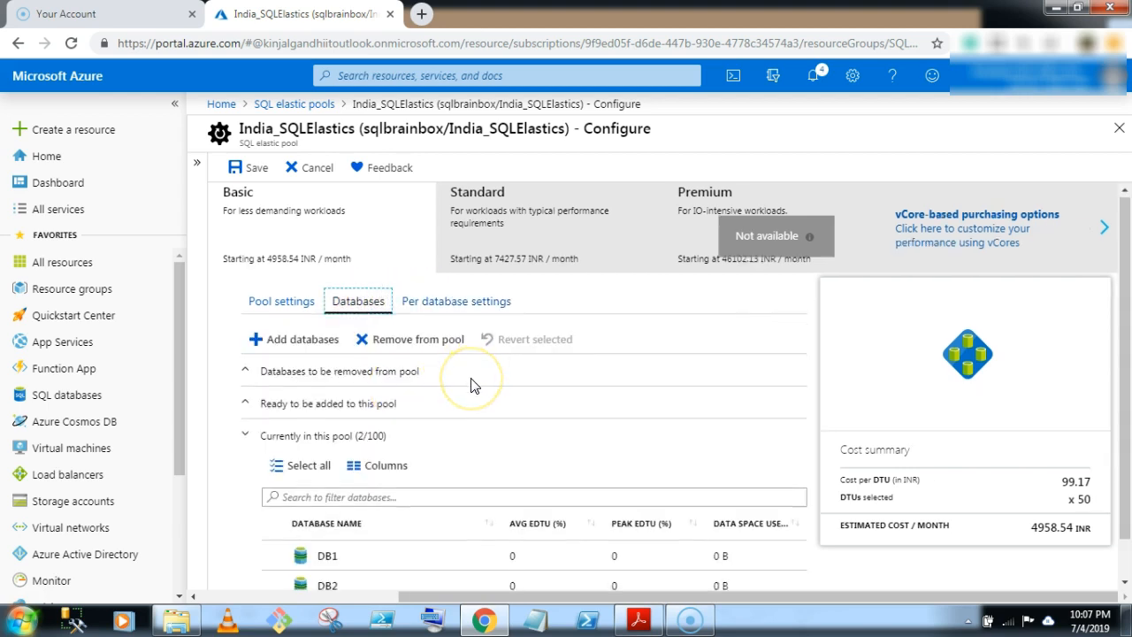
{"action": "scroll", "coordinate": [389, 327], "scroll_direction": "down", "scroll_amount": 1}
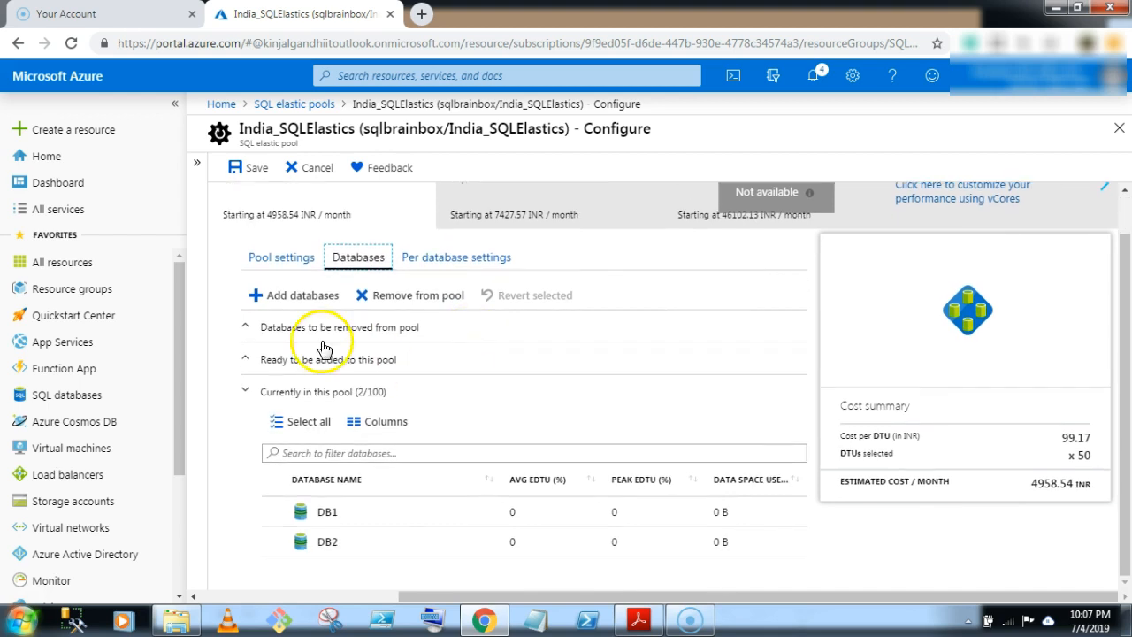
{"action": "left_click", "coordinate": [283, 297]}
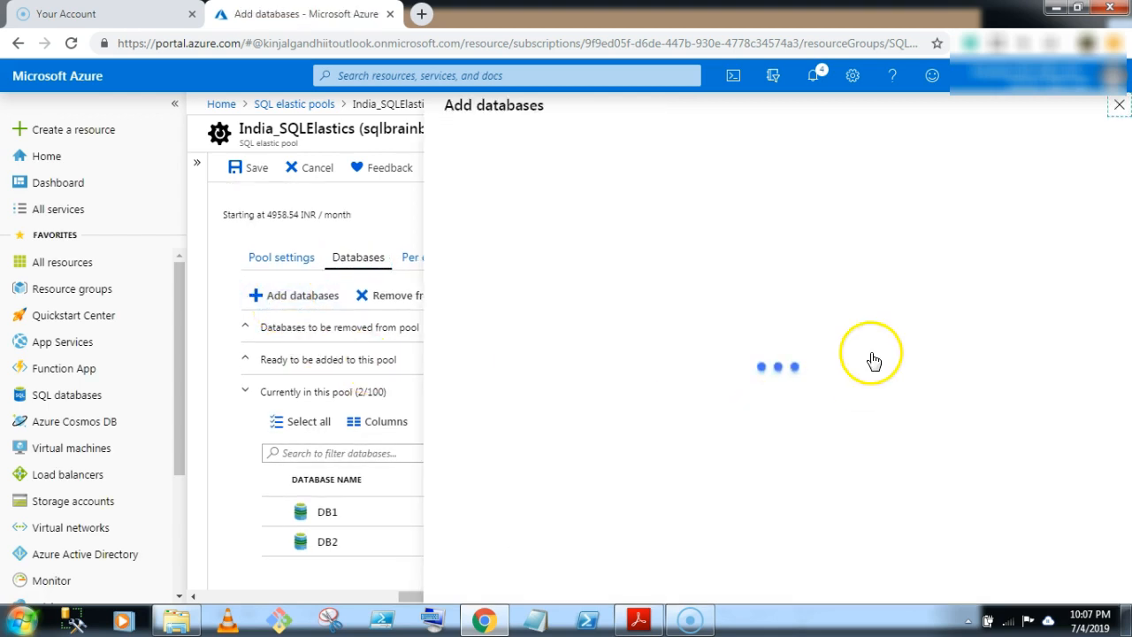
{"action": "left_click", "coordinate": [1119, 108]}
Remove DB2 from the India_SQLElastics pool, save the change and dismiss the deployment notification.
{"action": "left_click", "coordinate": [415, 305]}
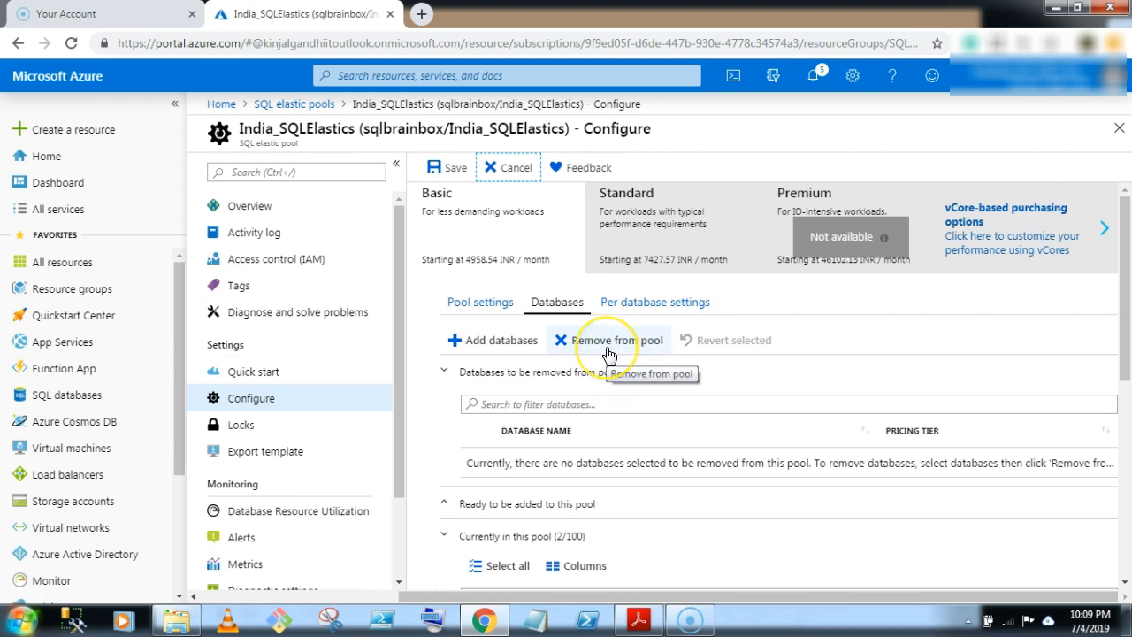
{"action": "left_click", "coordinate": [608, 354]}
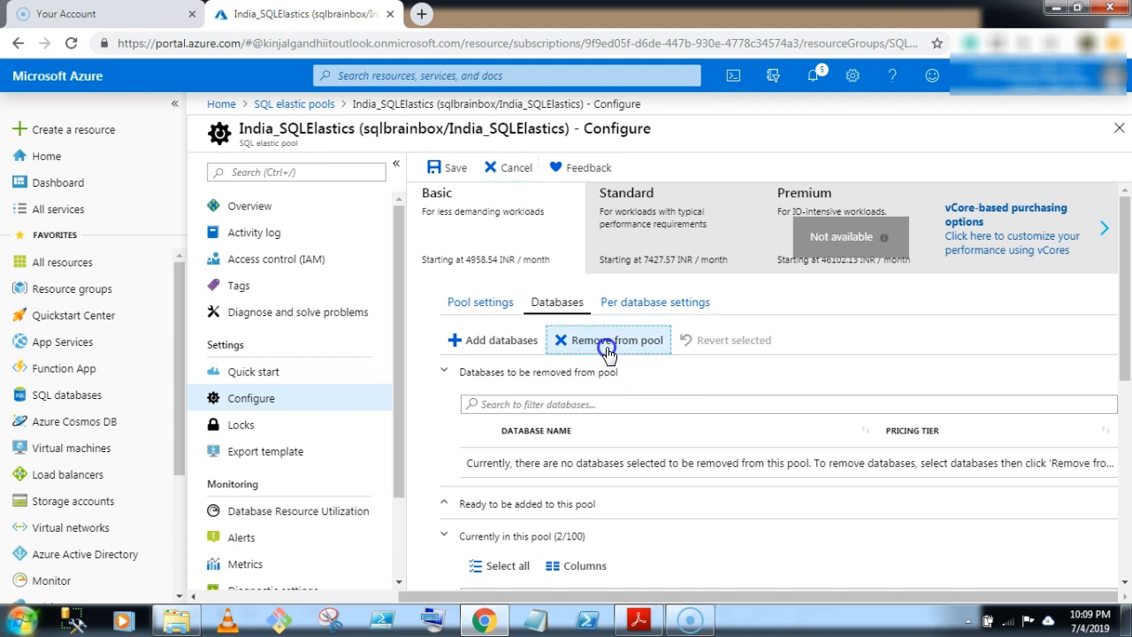
{"action": "scroll", "coordinate": [521, 462], "scroll_direction": "down", "scroll_amount": 1}
{"action": "scroll", "coordinate": [521, 462], "scroll_direction": "down", "scroll_amount": 3}
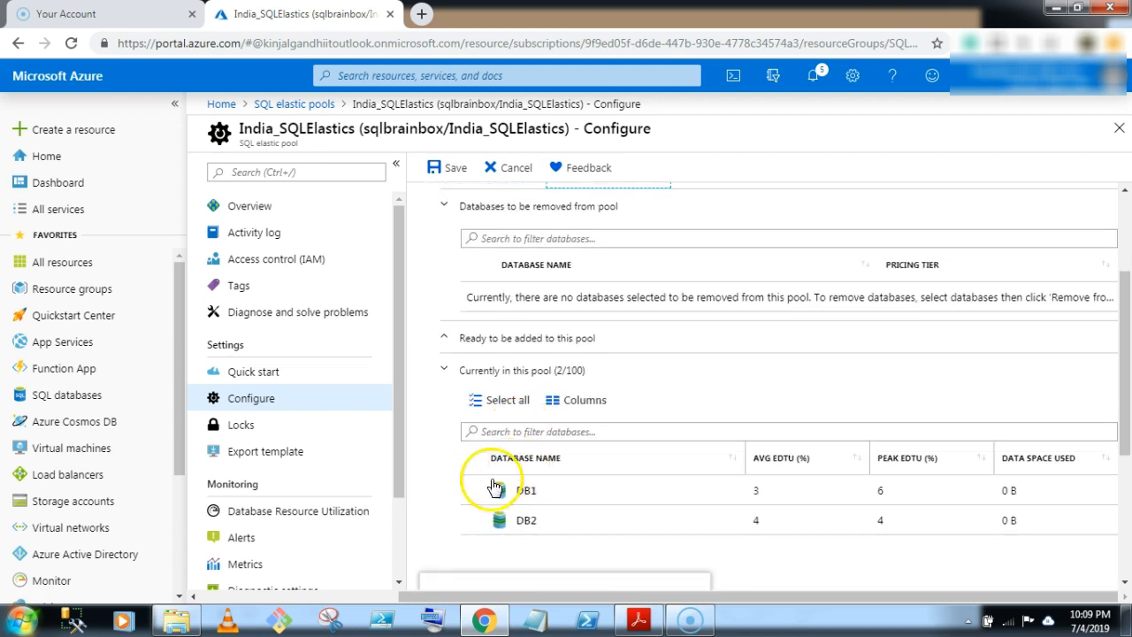
{"action": "left_click", "coordinate": [472, 520]}
{"action": "scroll", "coordinate": [604, 399], "scroll_direction": "up", "scroll_amount": 4}
{"action": "left_click", "coordinate": [591, 353]}
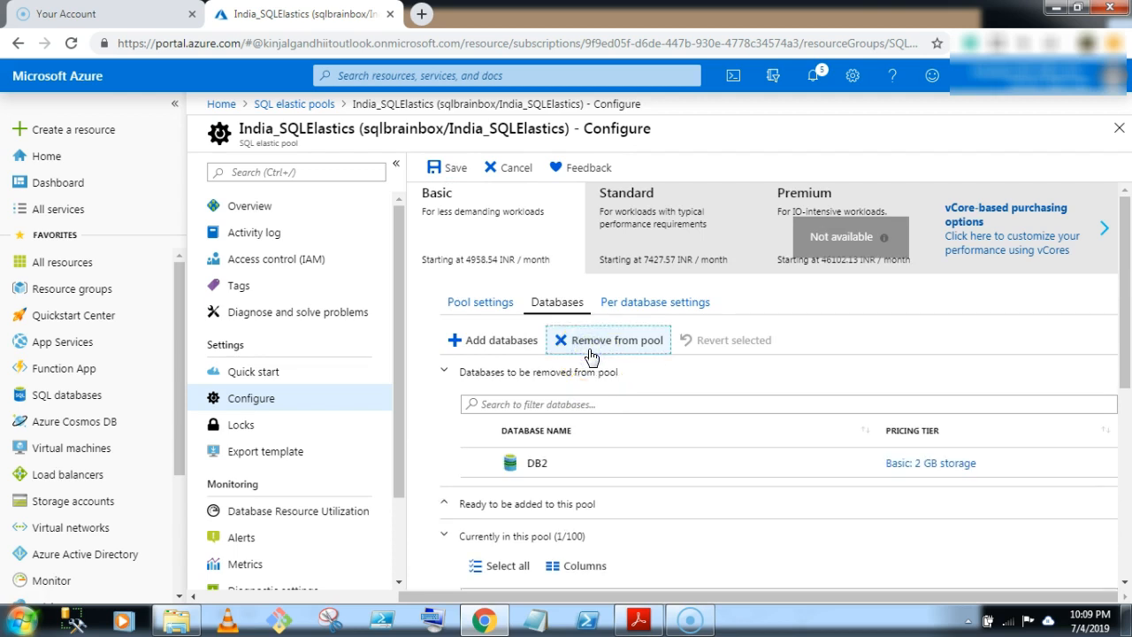
{"action": "left_click", "coordinate": [448, 172]}
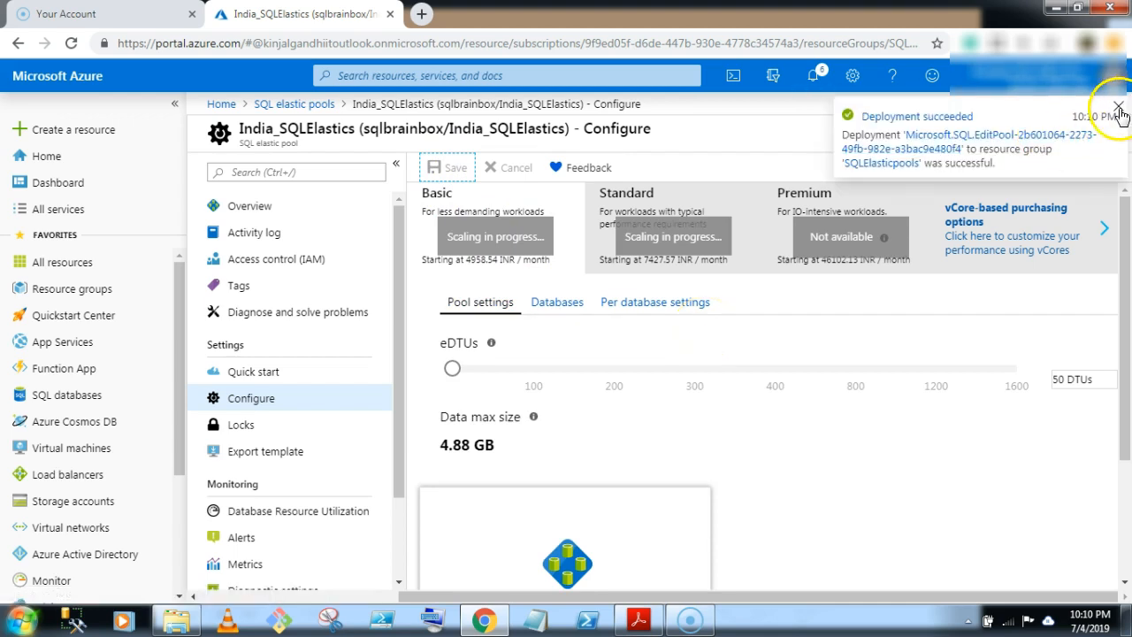
{"action": "left_click", "coordinate": [1118, 108]}
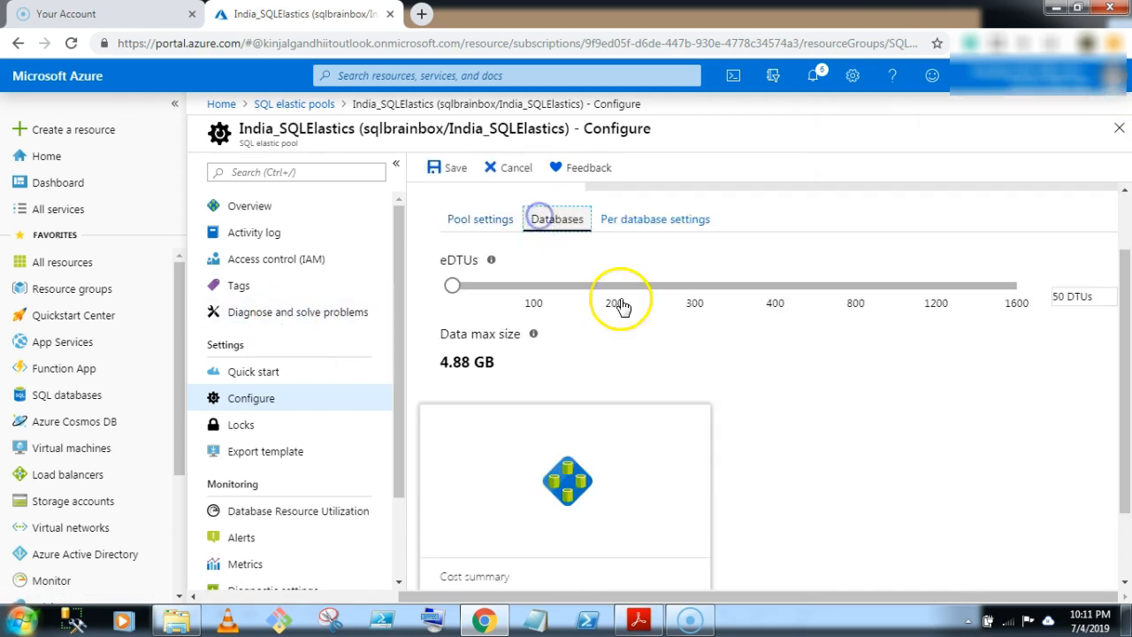
Check the pool's database list, add DB2 back to the pool, save the change and dismiss the deployment notification.
{"action": "scroll", "coordinate": [631, 313], "scroll_direction": "down", "scroll_amount": 3}
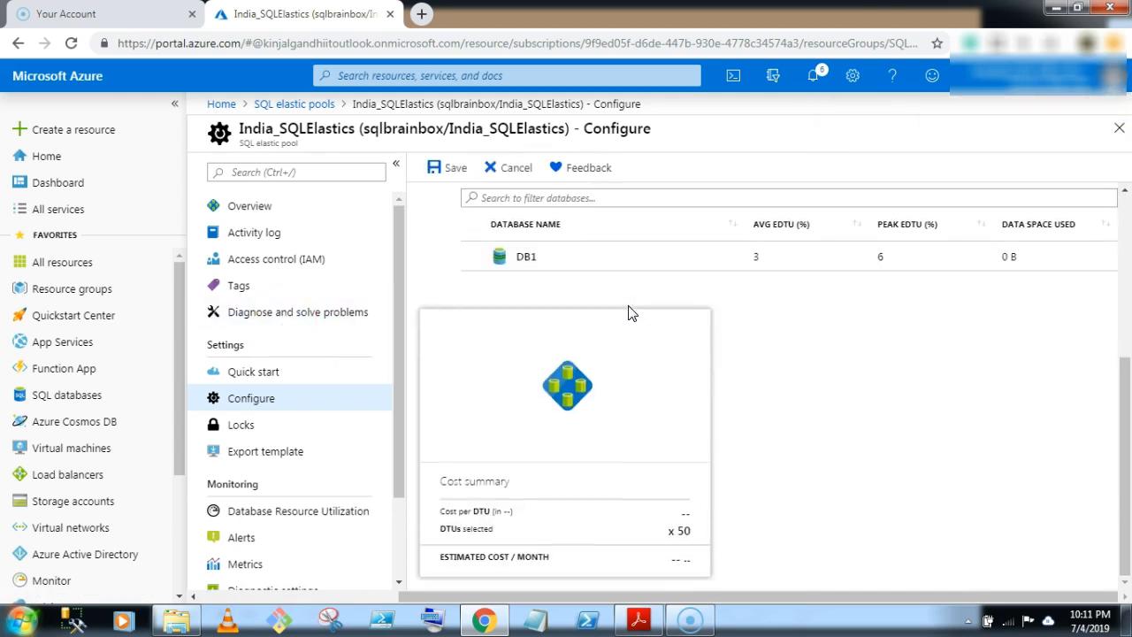
{"action": "scroll", "coordinate": [631, 313], "scroll_direction": "up", "scroll_amount": 3}
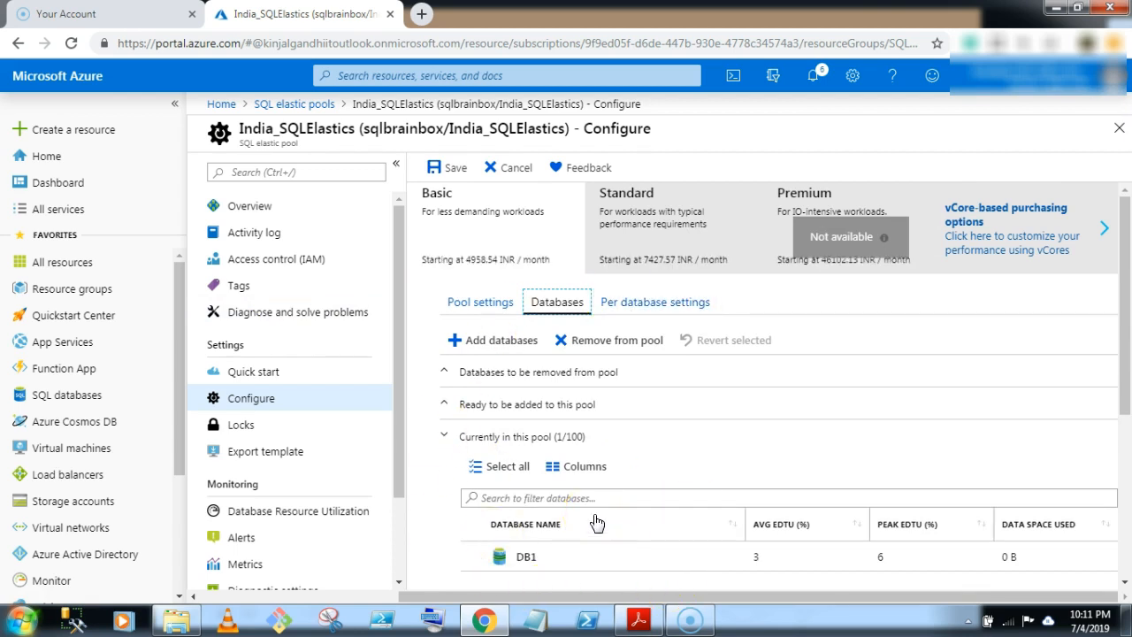
{"action": "left_click", "coordinate": [500, 339]}
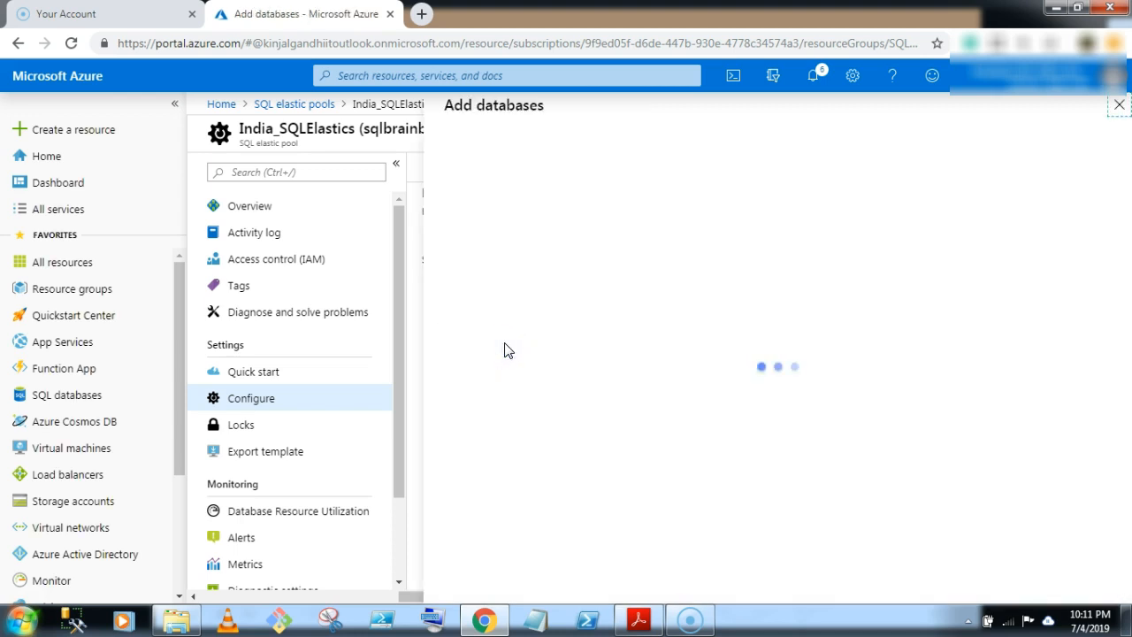
{"action": "left_click", "coordinate": [433, 255]}
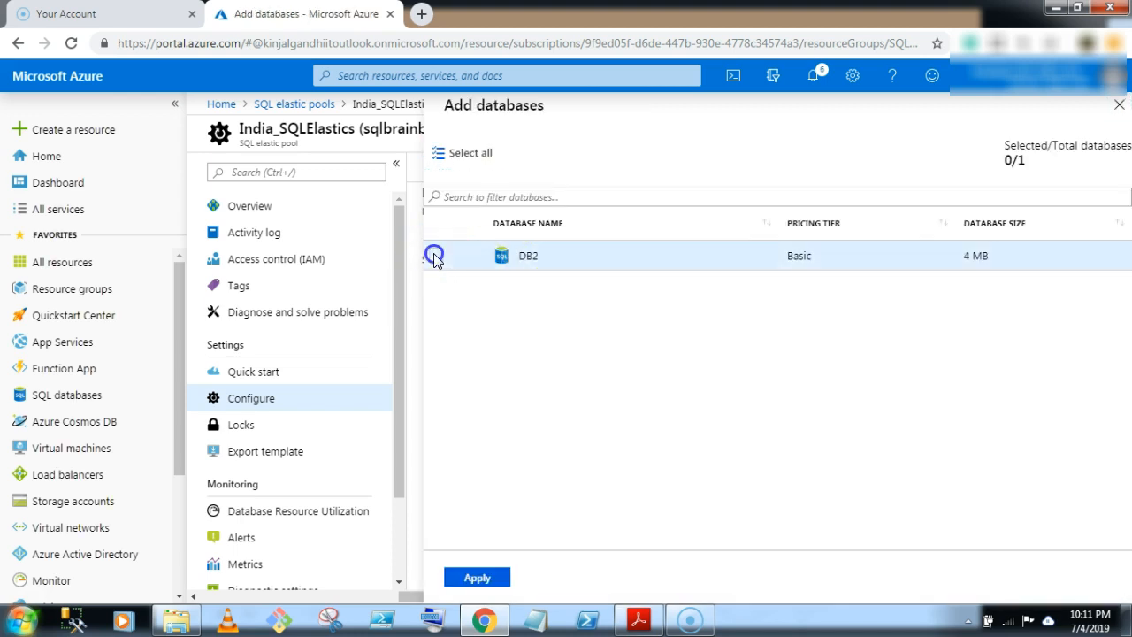
{"action": "left_click", "coordinate": [476, 579]}
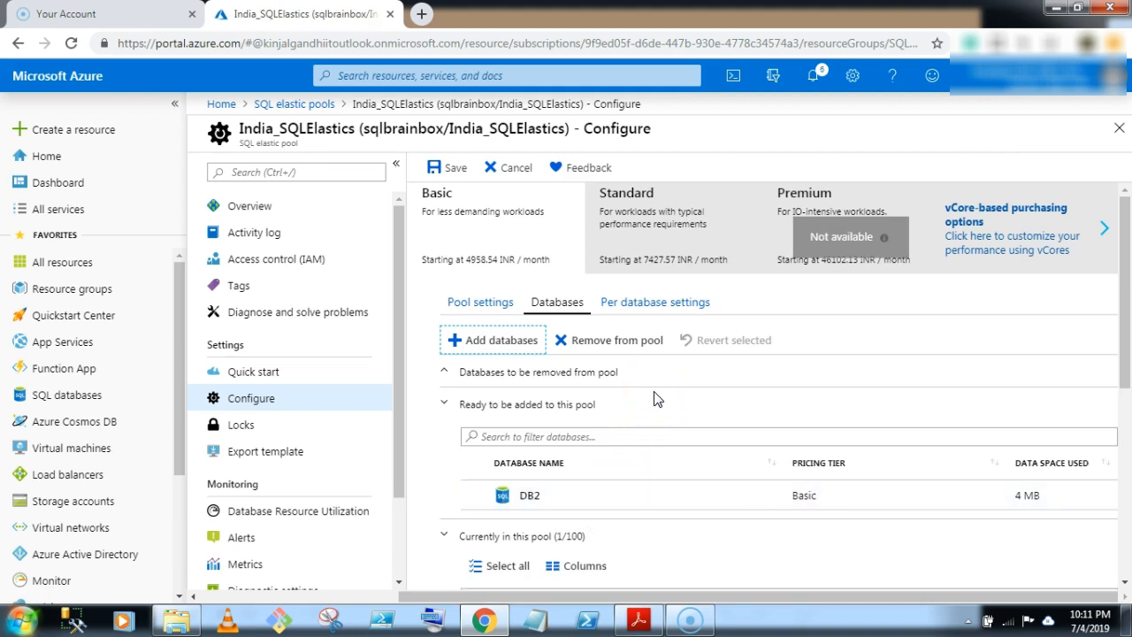
{"action": "left_click", "coordinate": [440, 172]}
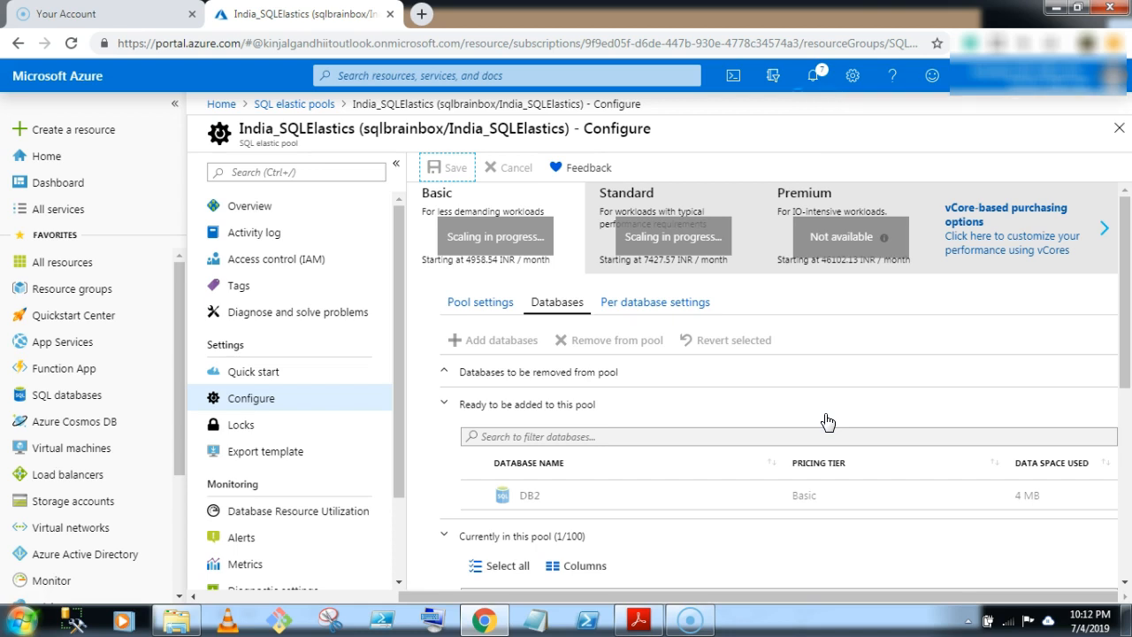
{"action": "scroll", "coordinate": [827, 422], "scroll_direction": "down", "scroll_amount": 2}
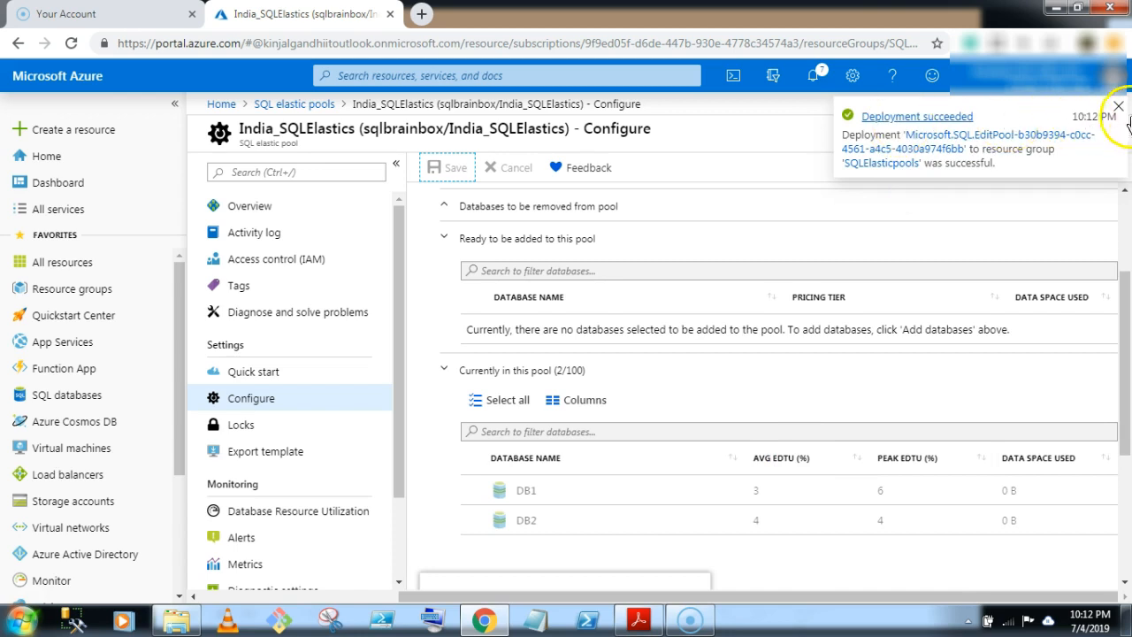
{"action": "left_click", "coordinate": [1116, 110]}
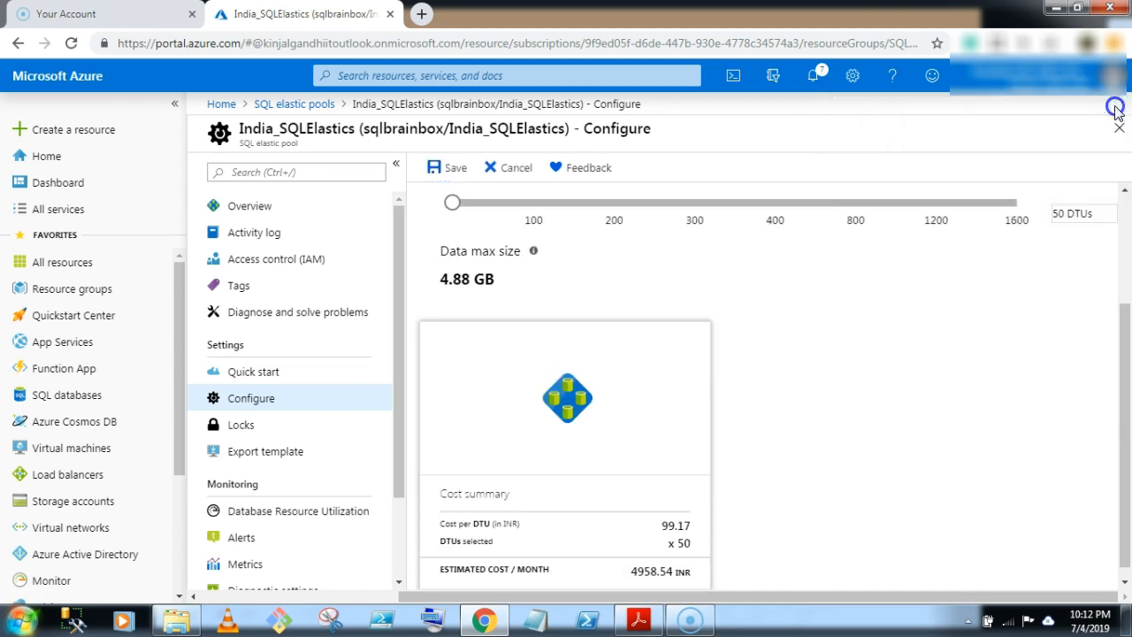
Review the databases currently in the pool and view the pool's recommendations and tuning history.
{"action": "scroll", "coordinate": [645, 277], "scroll_direction": "up", "scroll_amount": 2}
{"action": "left_click", "coordinate": [559, 304]}
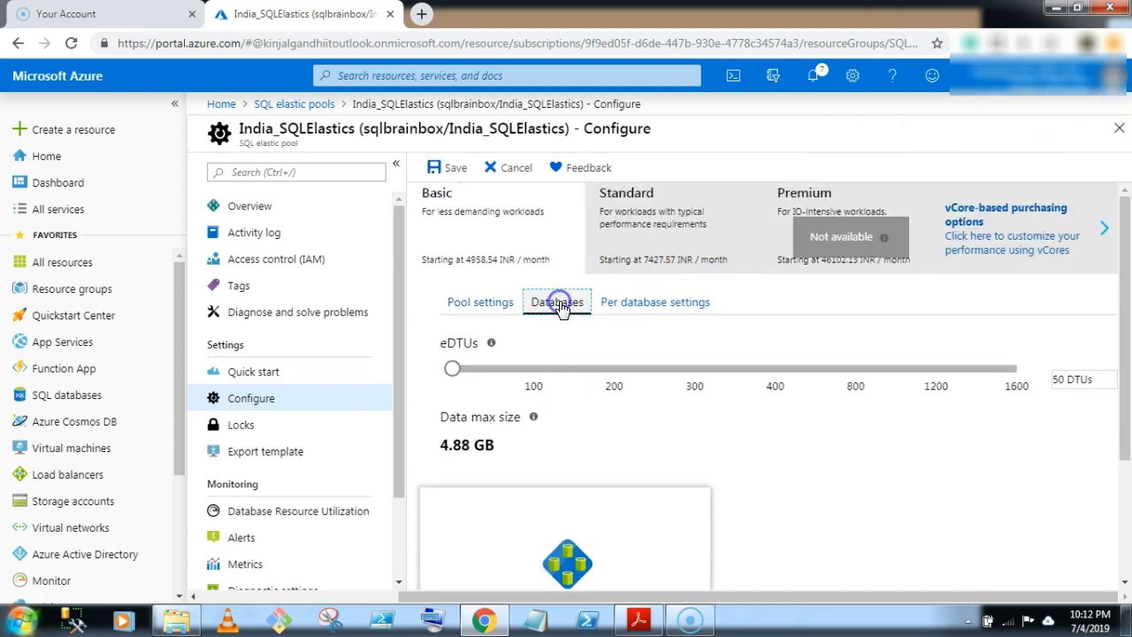
{"action": "scroll", "coordinate": [741, 309], "scroll_direction": "down", "scroll_amount": 5}
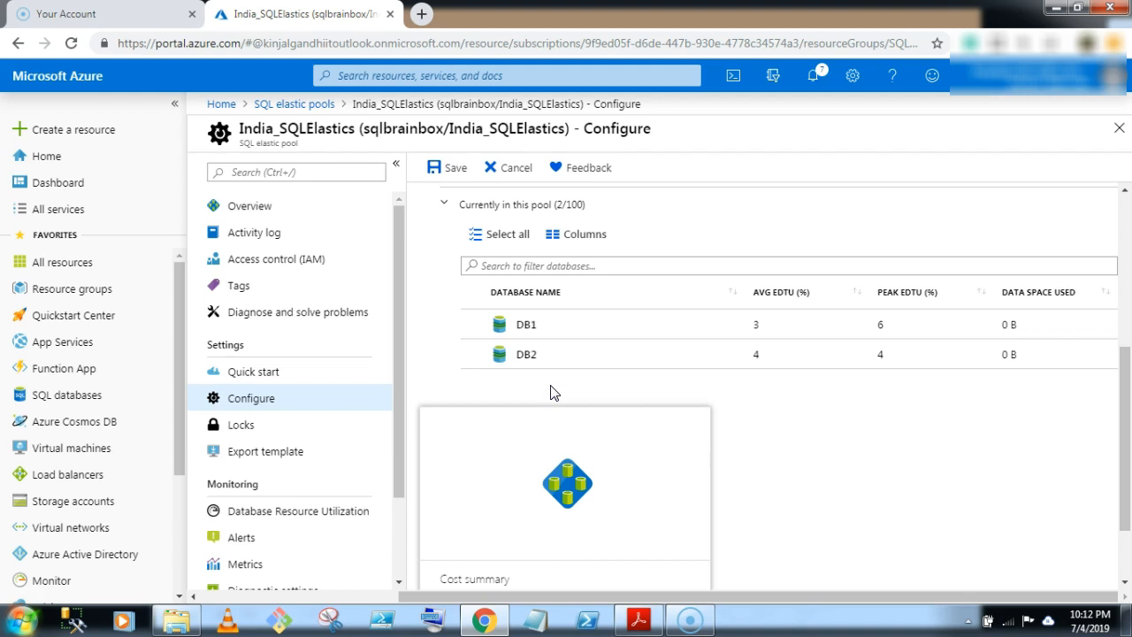
{"action": "left_click_drag", "start_coordinate": [399, 354], "coordinate": [397, 497]}
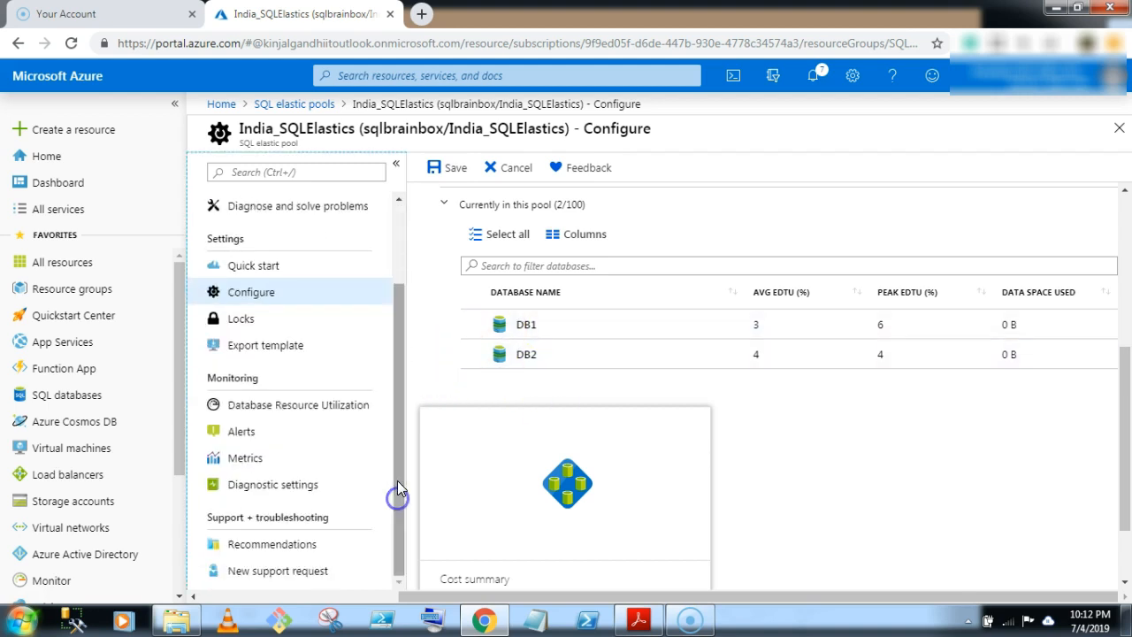
{"action": "left_click", "coordinate": [258, 553]}
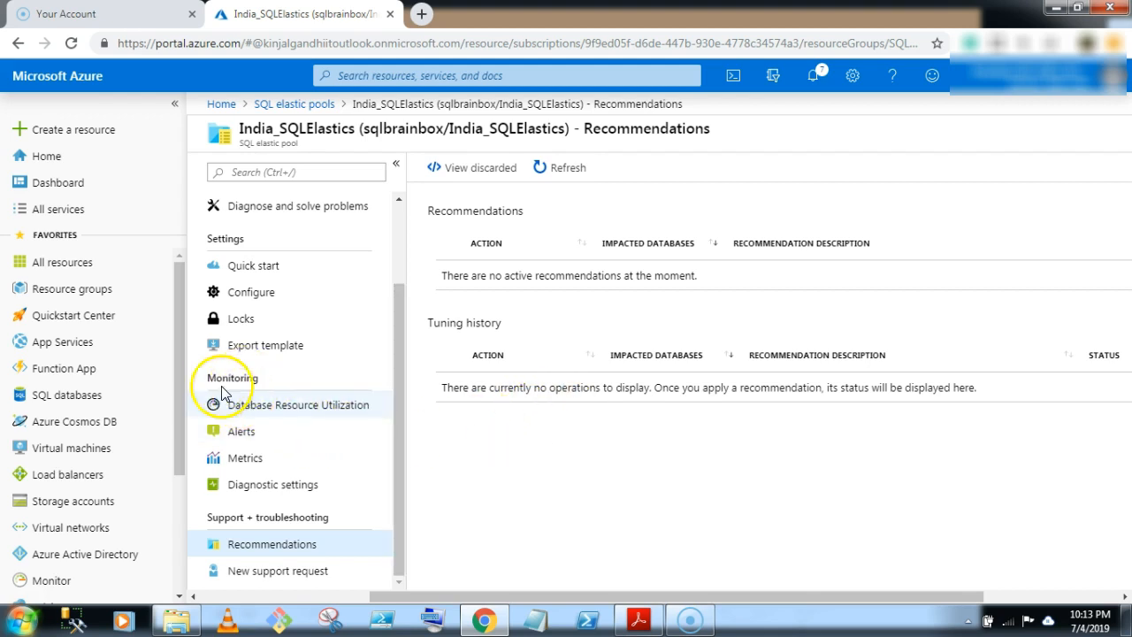
Examine the pool's Database Resource Utilization chart and database usage figures, and return to the SQL elastic pools list.
{"action": "left_click", "coordinate": [251, 406]}
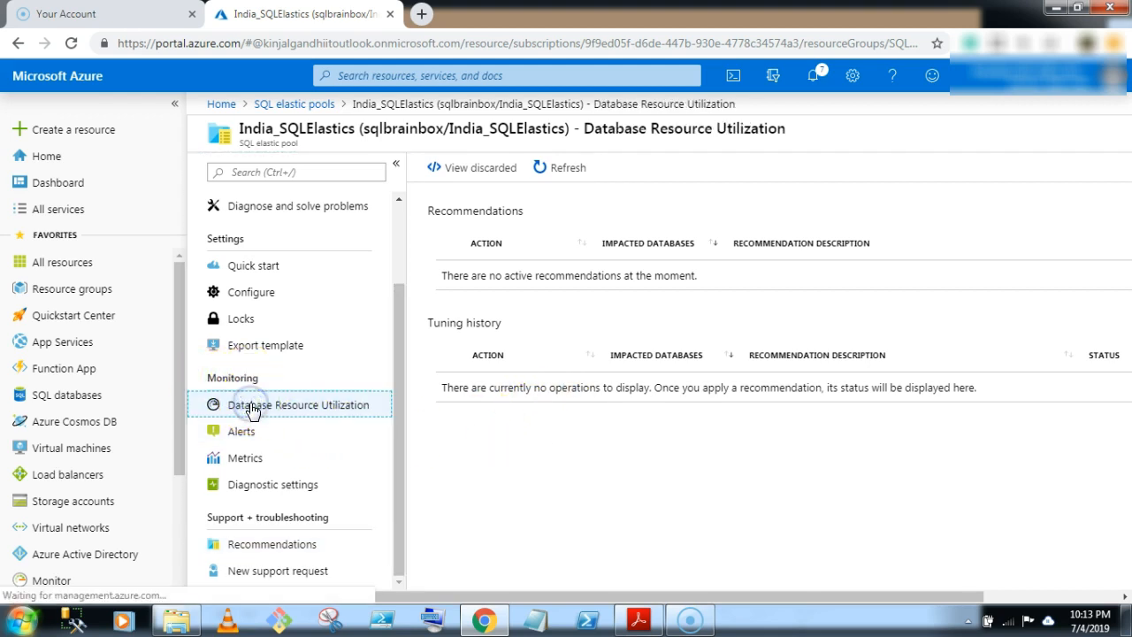
{"action": "left_click", "coordinate": [396, 164]}
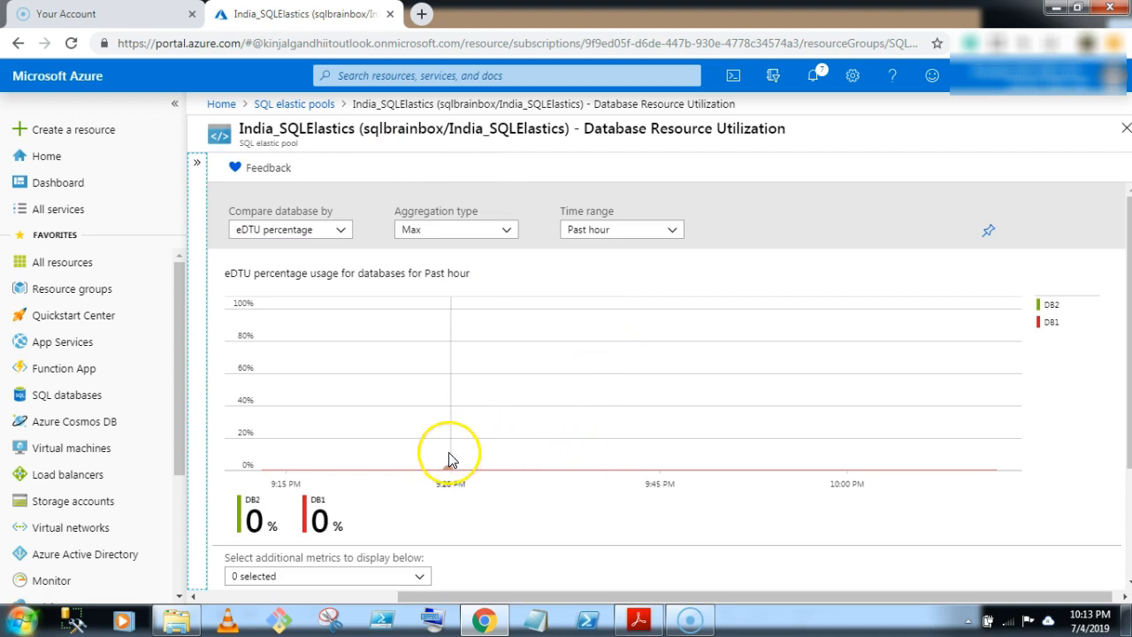
{"action": "left_click", "coordinate": [582, 475]}
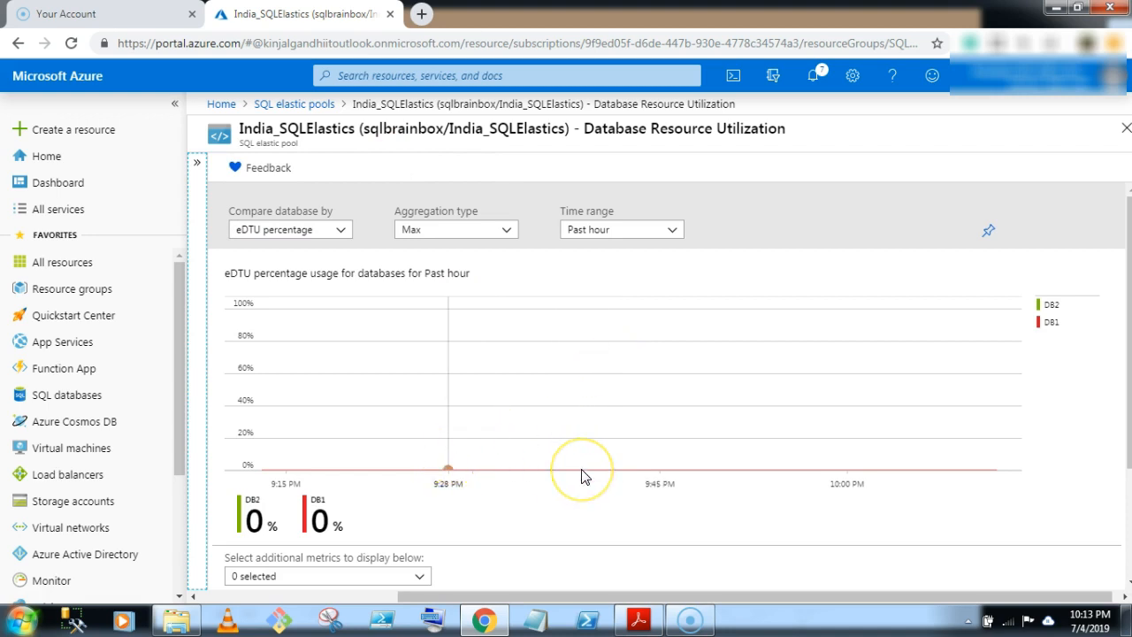
{"action": "scroll", "coordinate": [582, 476], "scroll_direction": "down", "scroll_amount": 2}
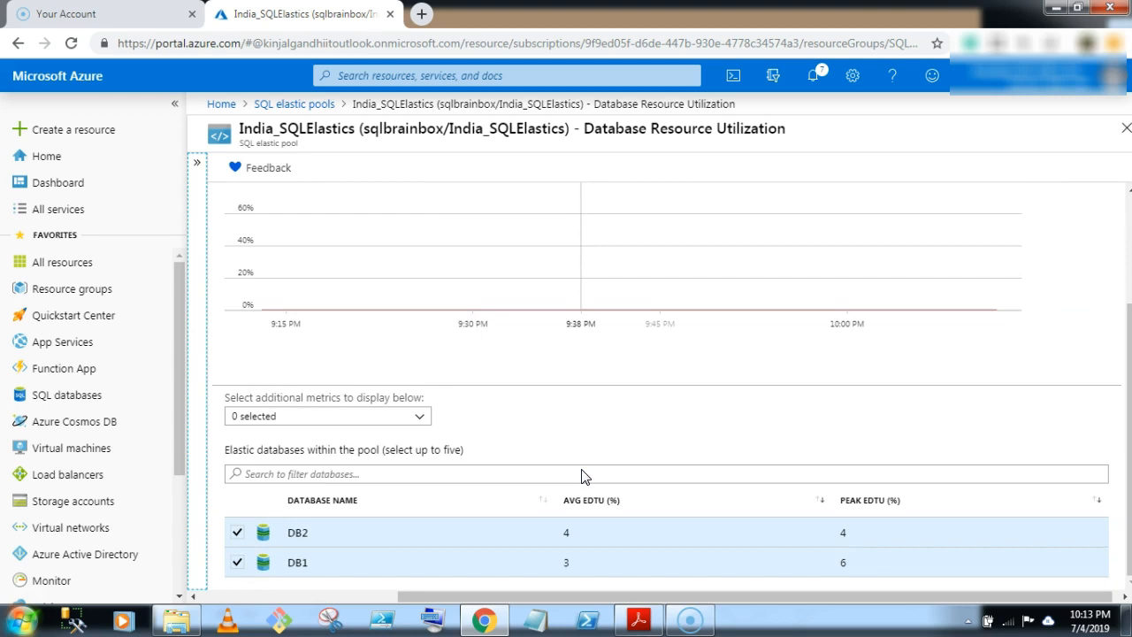
{"action": "scroll", "coordinate": [582, 476], "scroll_direction": "up", "scroll_amount": 2}
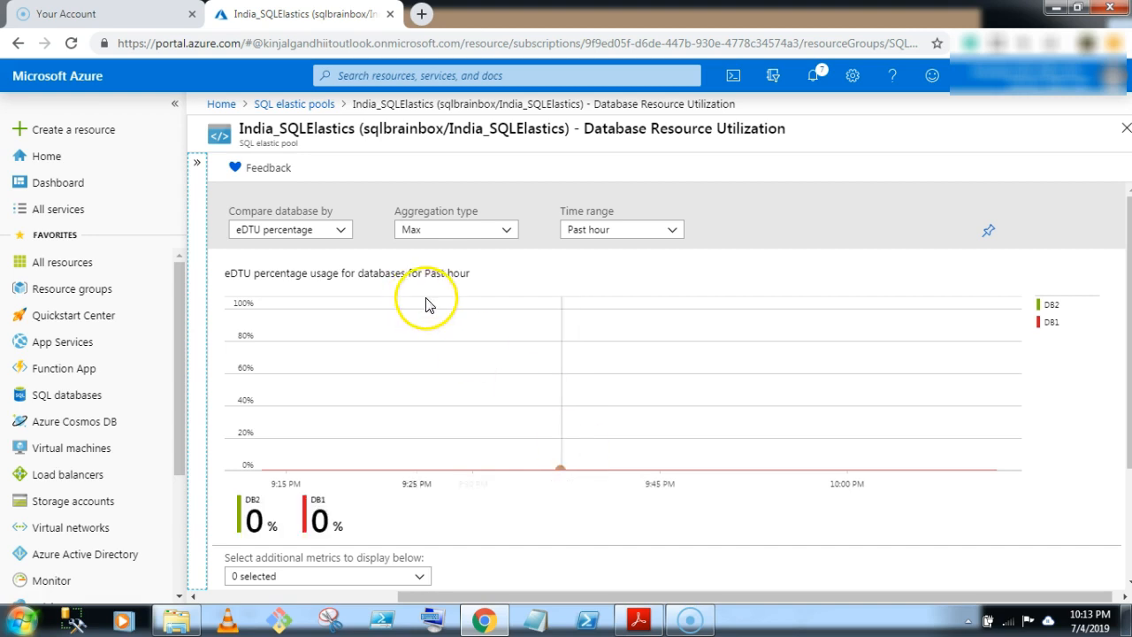
{"action": "left_click", "coordinate": [284, 106]}
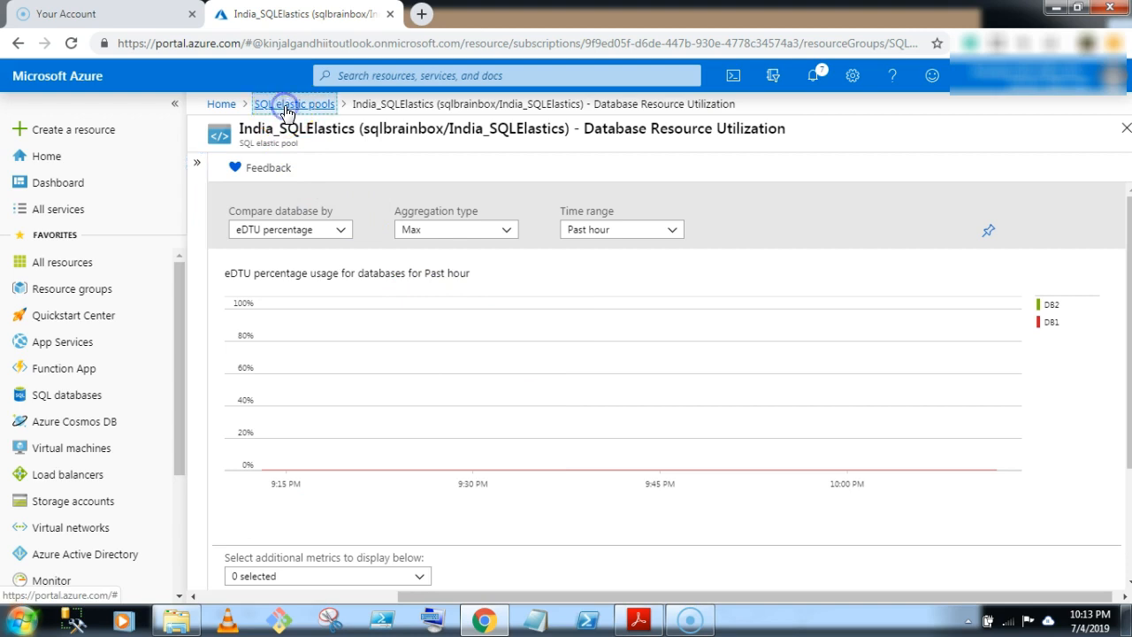